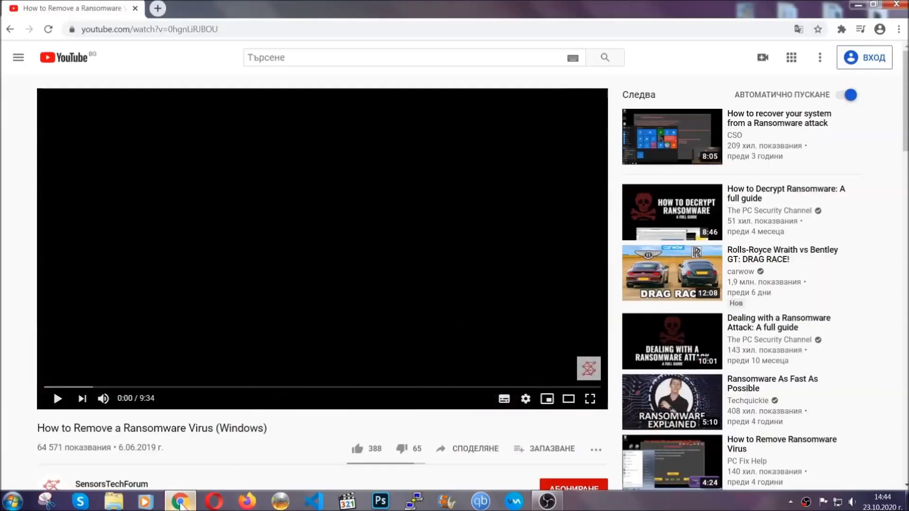
pyautogui.scroll(-3, 162, 386)
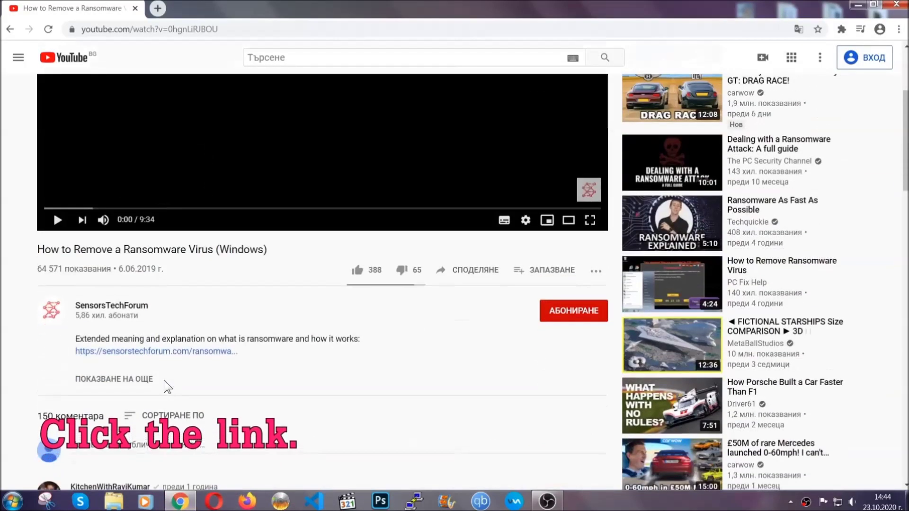
# Step: Follow the sensorstechforum description link and launch the downloaded SpyHunter-Installer.exe
pyautogui.click(128, 352)
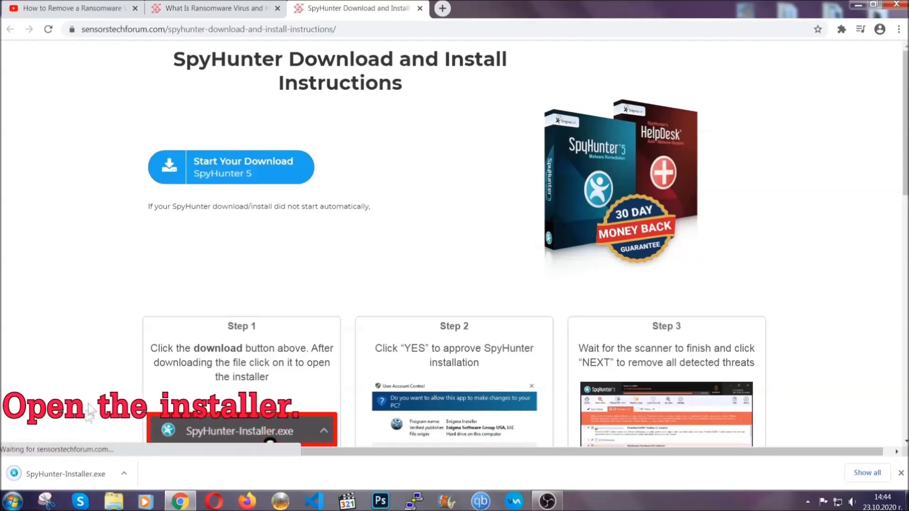
pyautogui.click(65, 472)
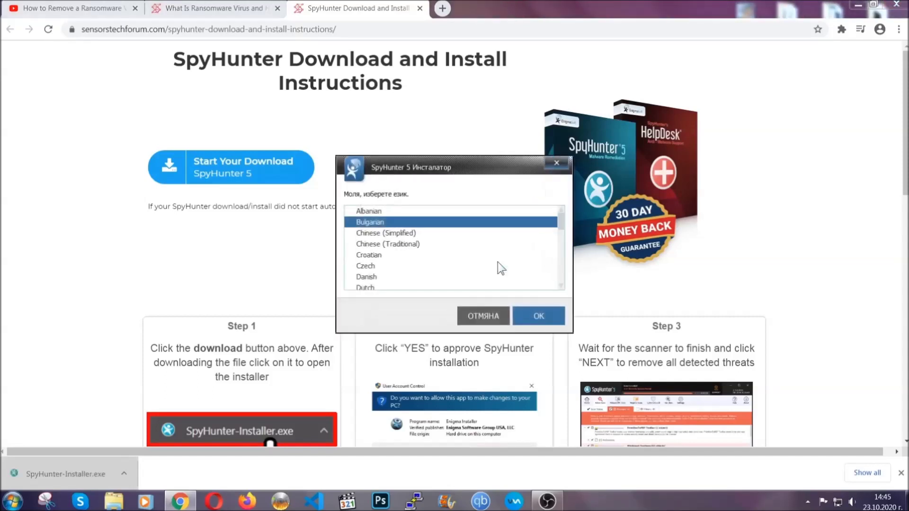
pyautogui.scroll(-1, 477, 267)
pyautogui.scroll(-1, 466, 259)
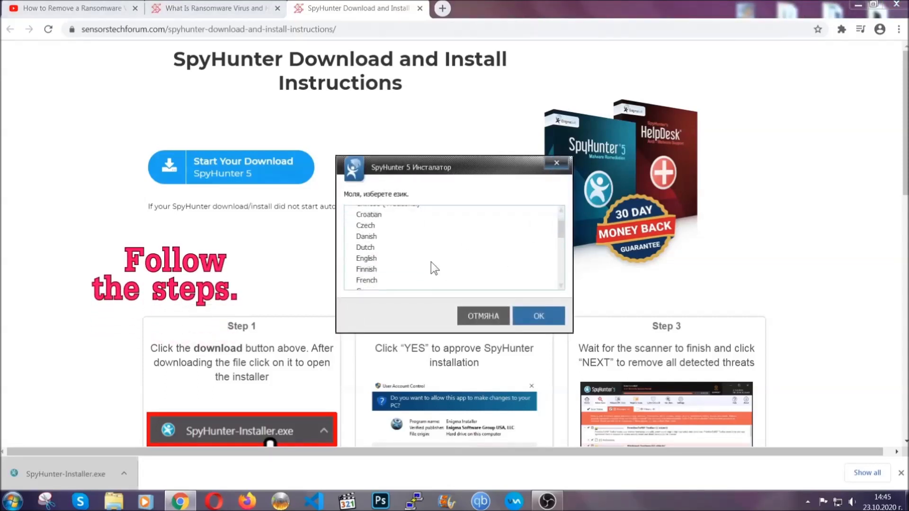
# Step: Install SpyHunter 5 with English language, accepting the EULA, and finish setup
pyautogui.click(428, 259)
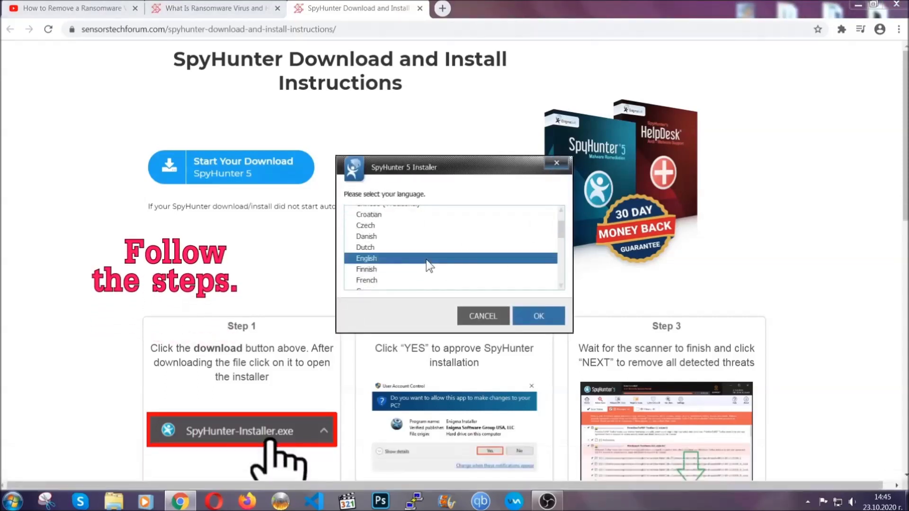
pyautogui.click(538, 316)
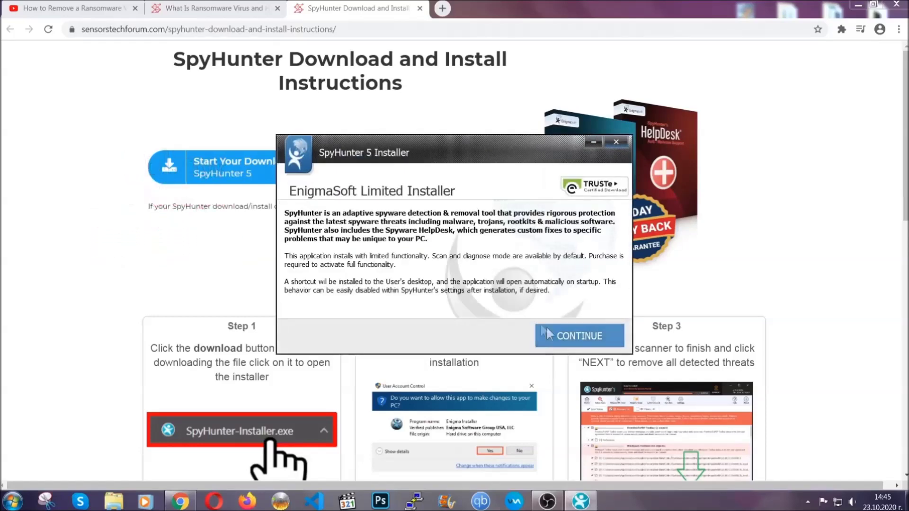
pyautogui.click(548, 333)
pyautogui.click(522, 308)
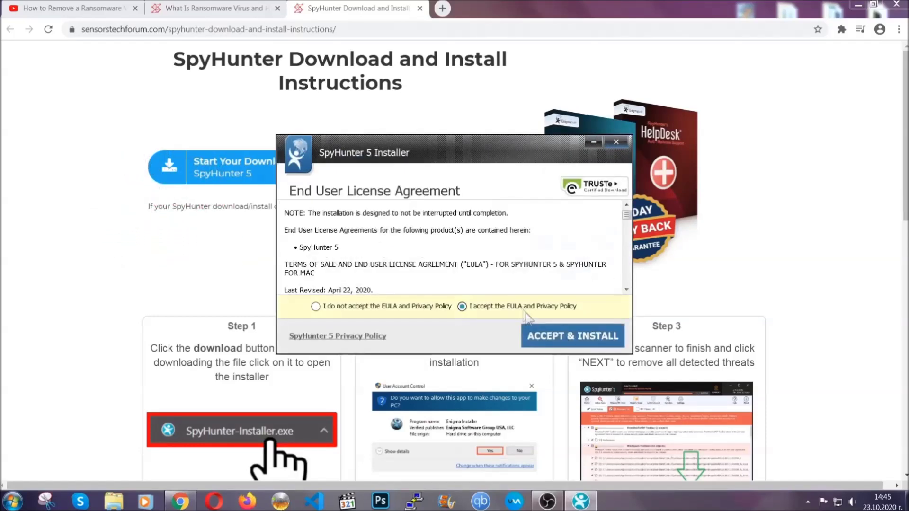
pyautogui.click(543, 331)
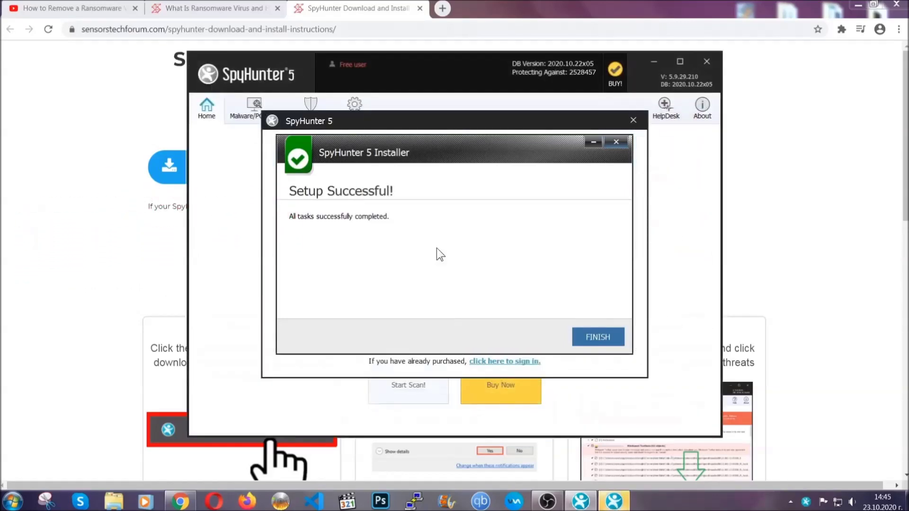
pyautogui.click(582, 338)
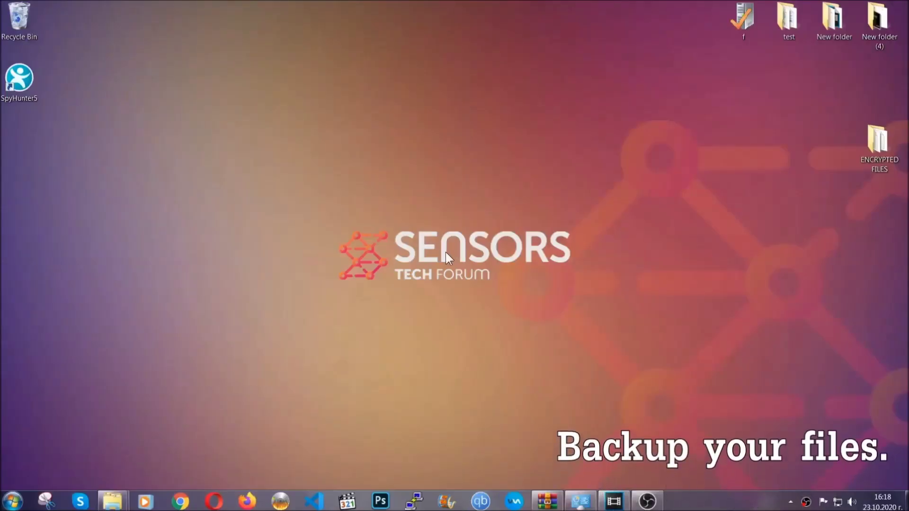
# Step: Open the ENCRYPTED FILES folder on the desktop
pyautogui.doubleClick(874, 146)
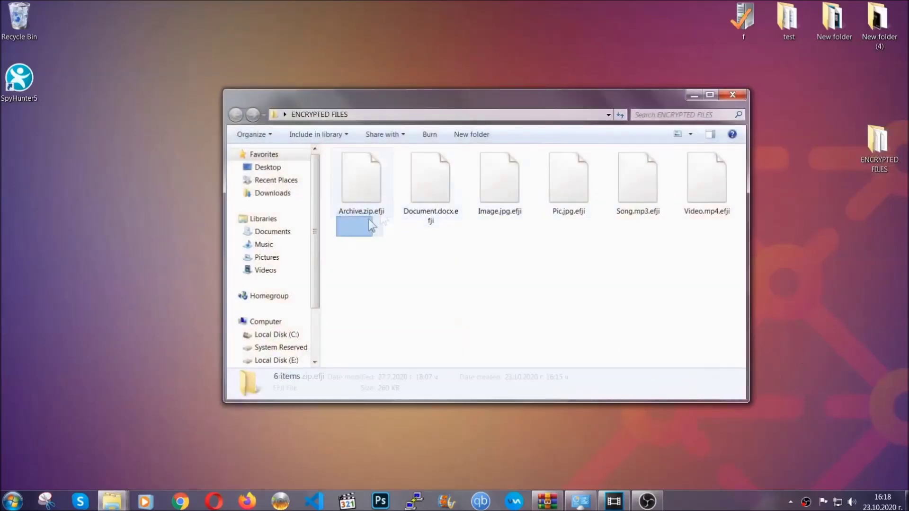
# Step: Copy all six encrypted .efji files from the ENCRYPTED FILES folder
pyautogui.moveTo(369, 225); pyautogui.dragTo(711, 168)
pyautogui.rightClick(711, 168)
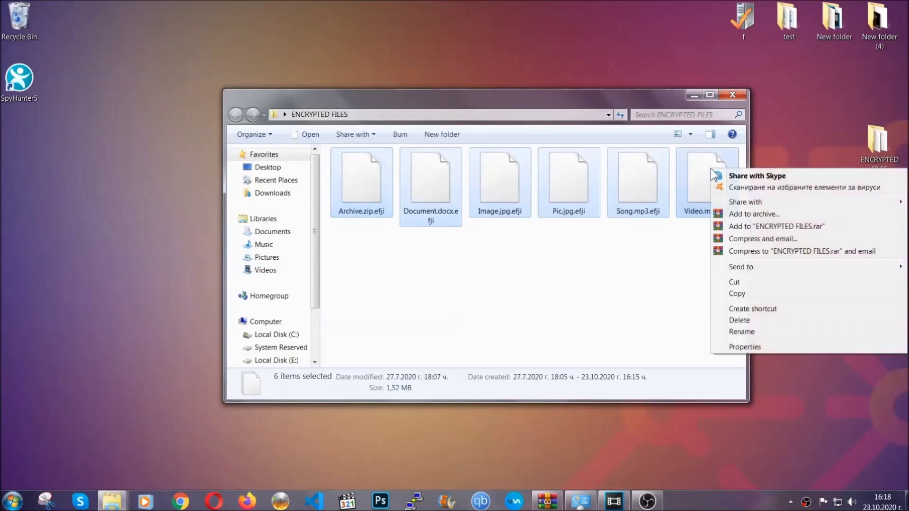
pyautogui.click(736, 295)
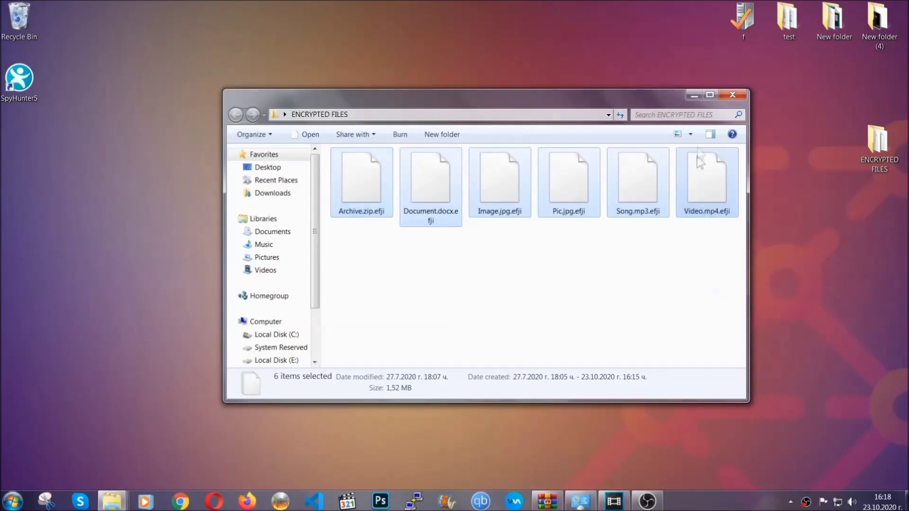
pyautogui.click(693, 96)
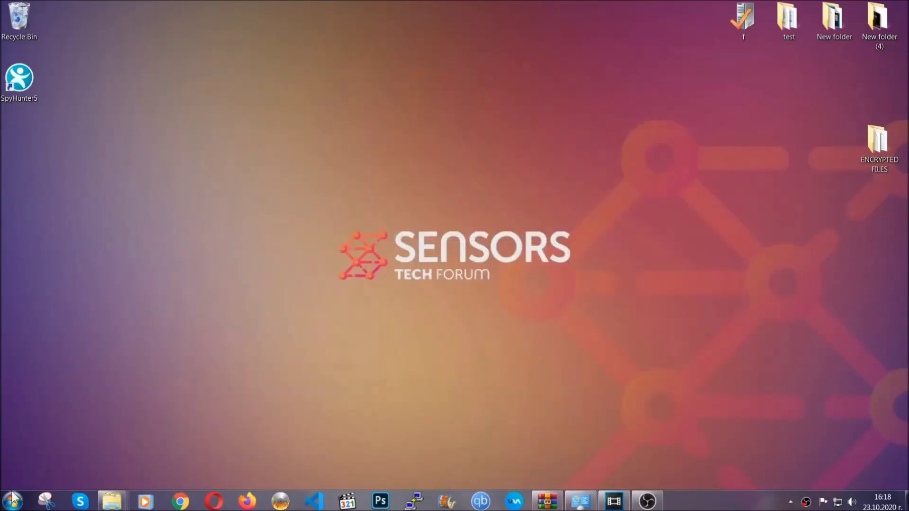
# Step: Paste the six .efji files onto FLASH DRIVE (H:) via Computer and close the window
pyautogui.click(12, 501)
pyautogui.click(172, 356)
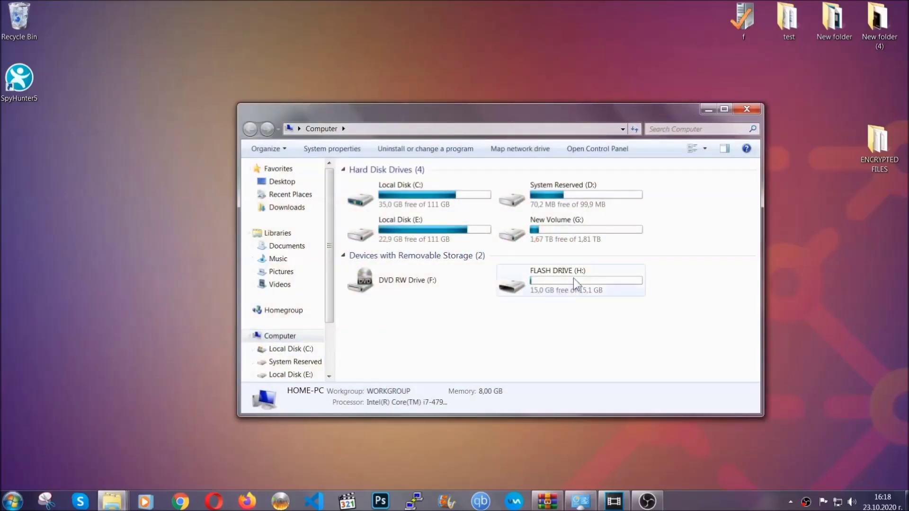
pyautogui.doubleClick(574, 278)
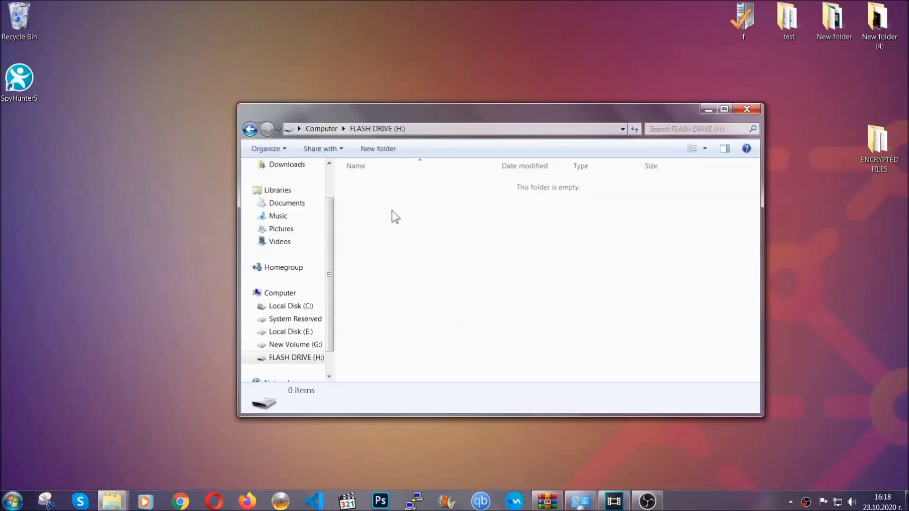
pyautogui.rightClick(392, 211)
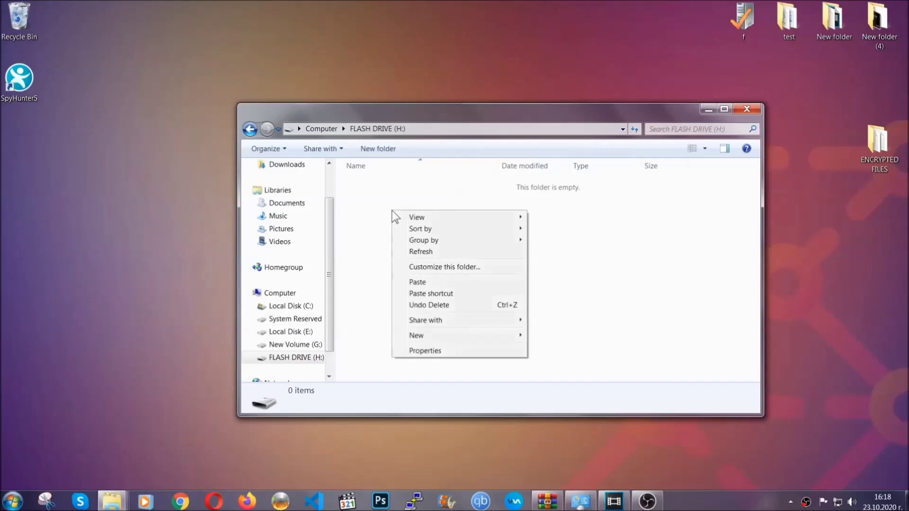
pyautogui.click(414, 283)
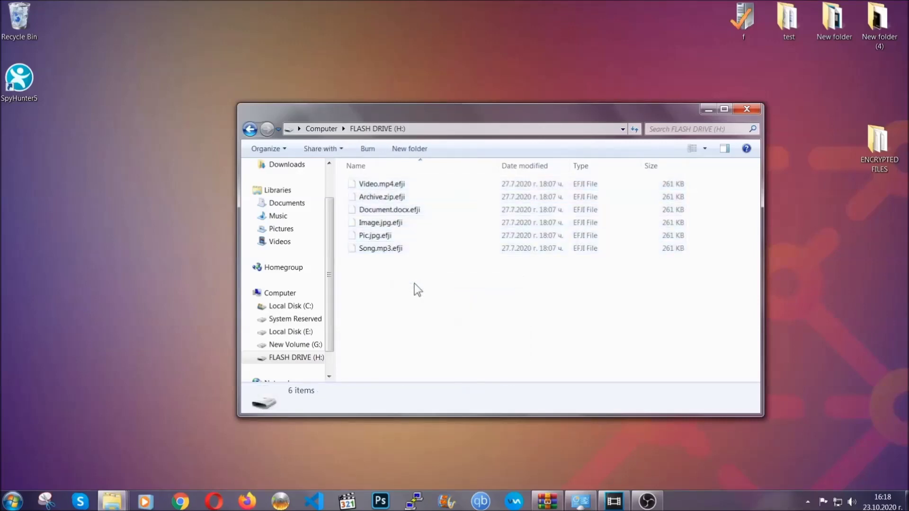
pyautogui.click(748, 110)
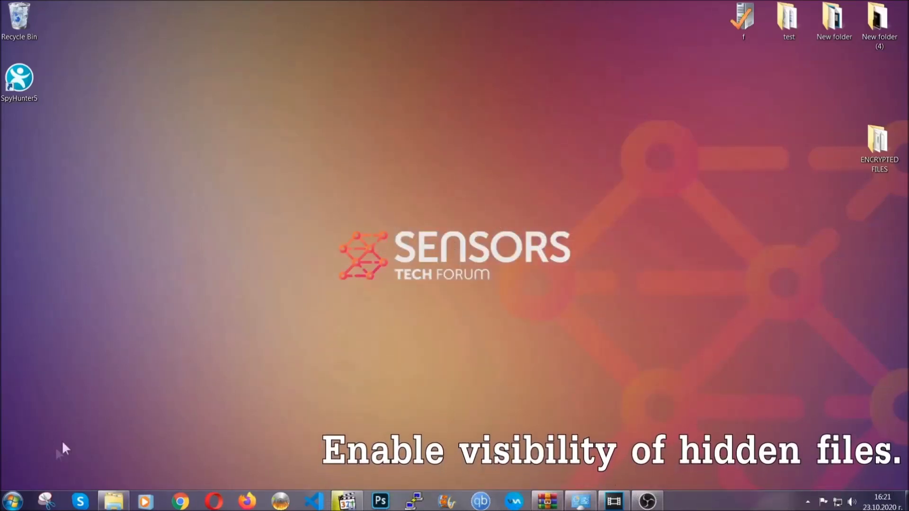
# Step: Search the Start menu for the hidden files and folders setting and open Folder Options
pyautogui.click(13, 501)
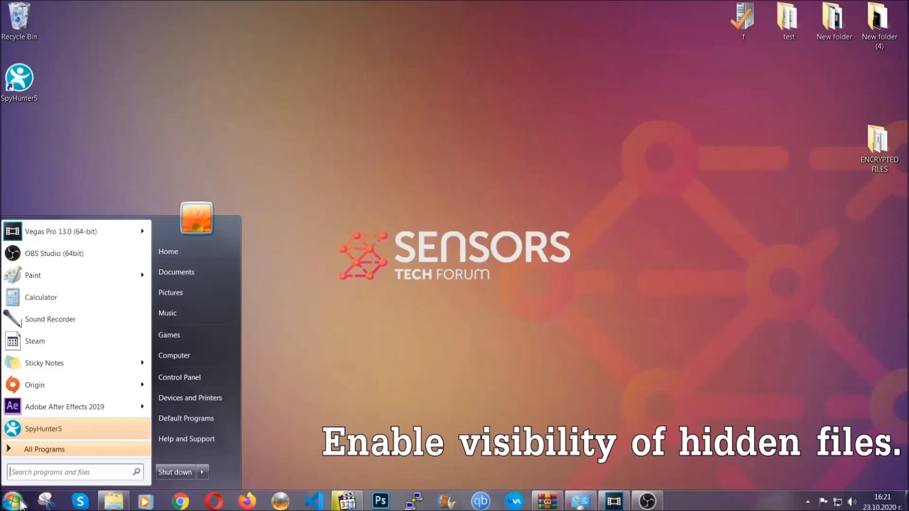
pyautogui.click(38, 466)
pyautogui.write('s')
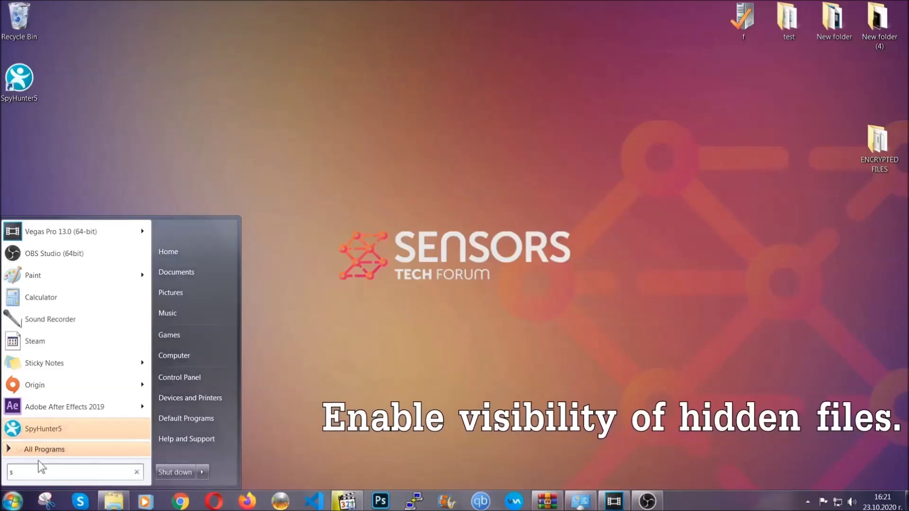
pyautogui.write('howh')
pyautogui.press('BackSpace')
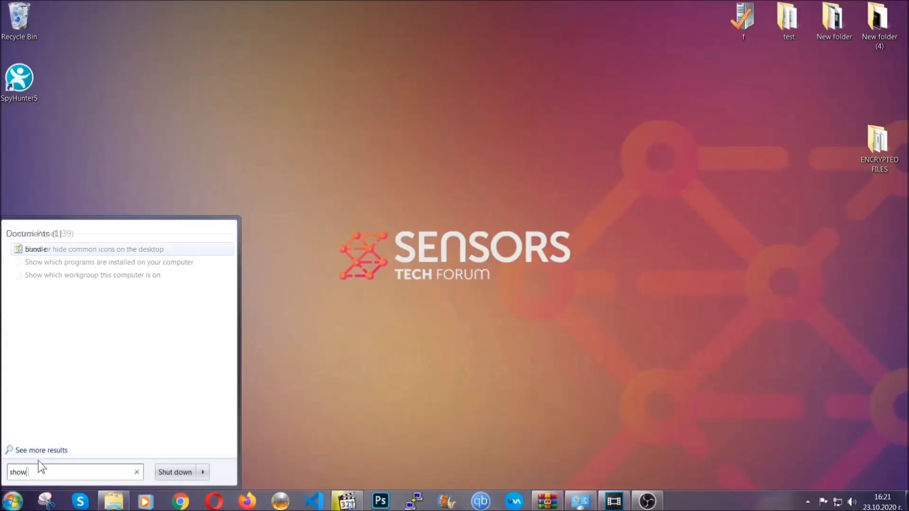
pyautogui.write(' hidden files')
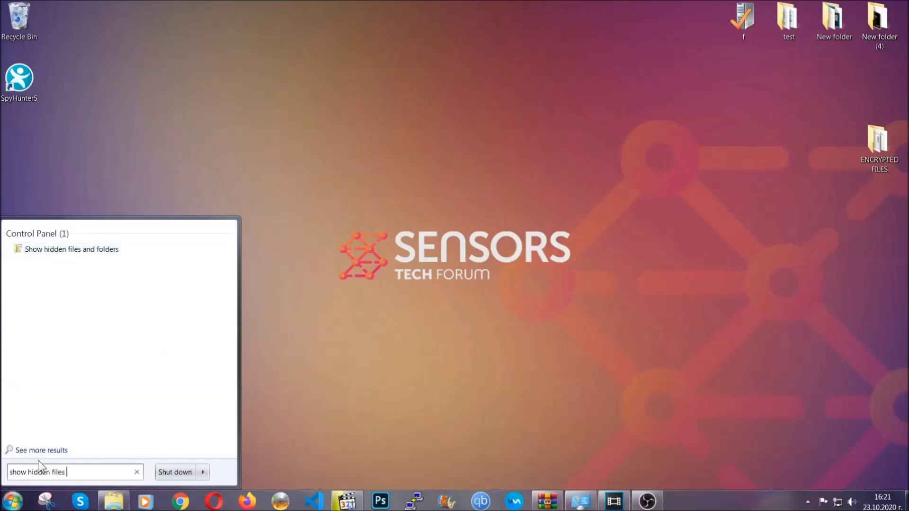
pyautogui.write(' and folders')
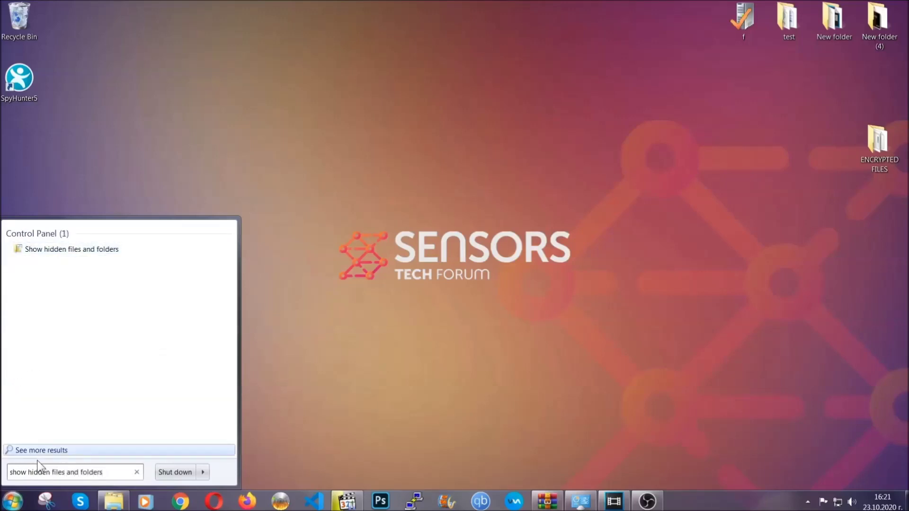
pyautogui.click(107, 251)
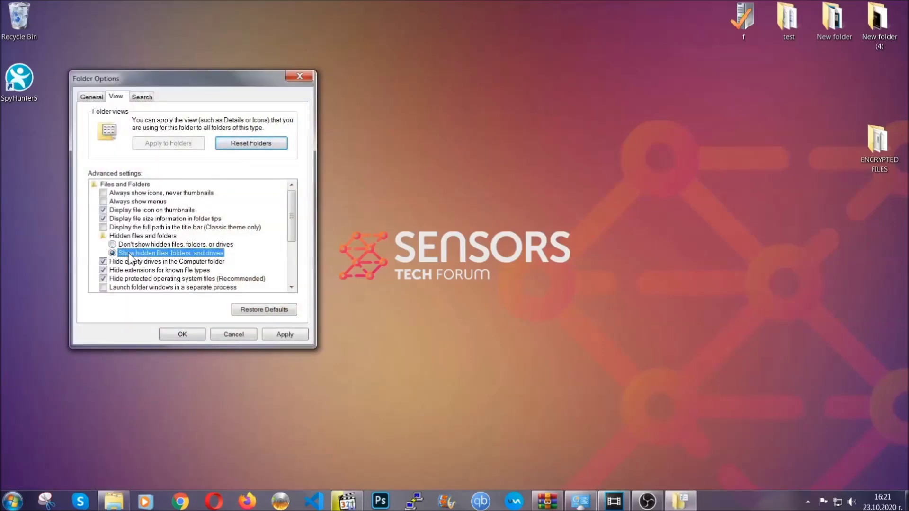
# Step: Apply showing hidden files, folders and drives, then confirm and close Folder Options
pyautogui.click(281, 338)
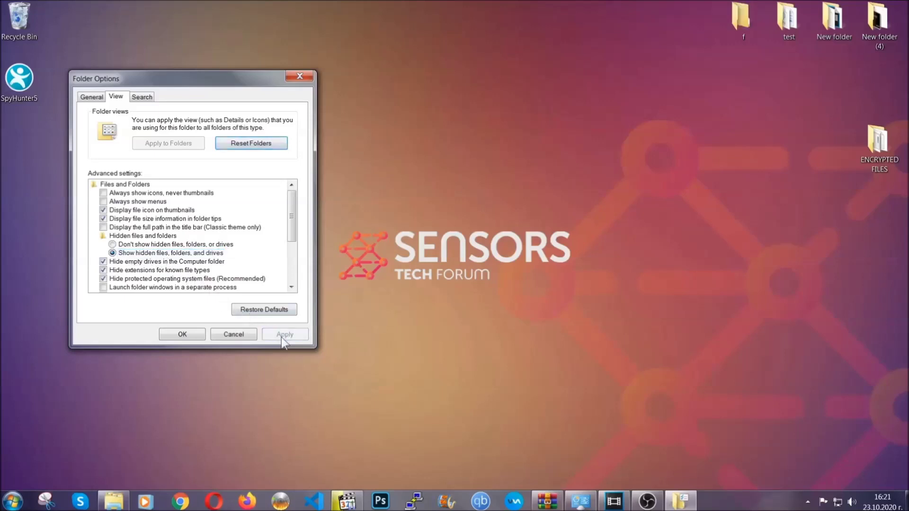
pyautogui.click(178, 334)
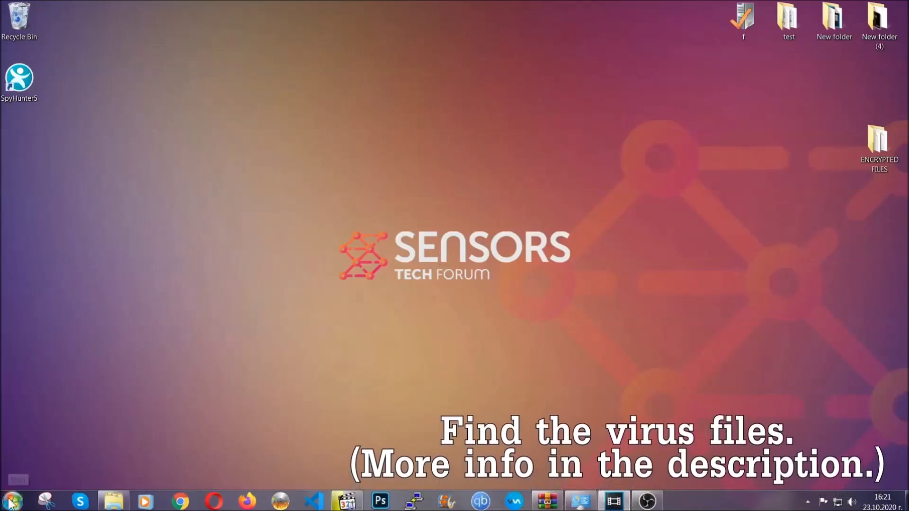
pyautogui.press('super')
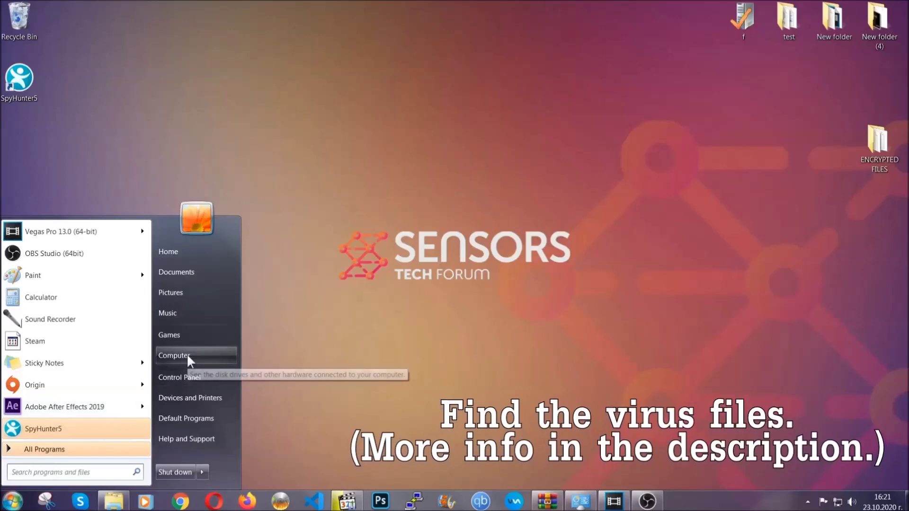
# Step: Search Computer for 'fileextension:exe Example Virus Name'
pyautogui.click(186, 354)
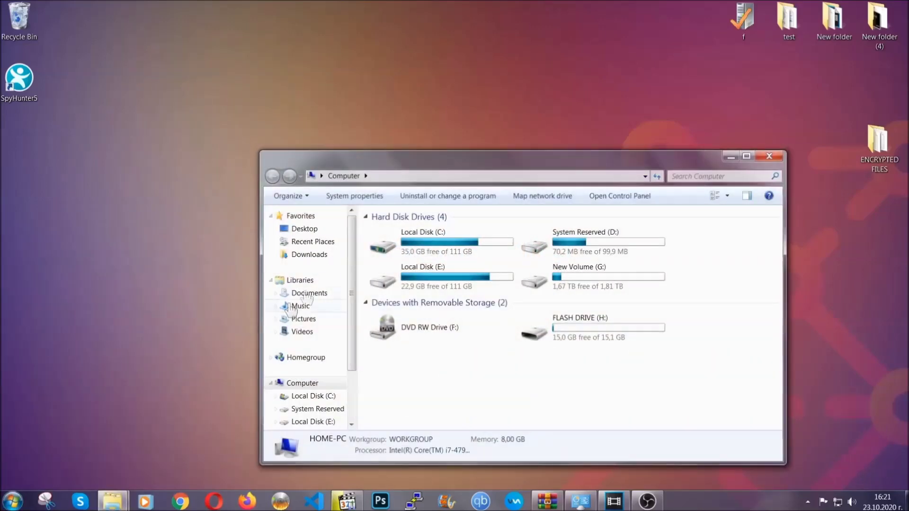
pyautogui.moveTo(494, 168); pyautogui.dragTo(435, 127)
pyautogui.write('files')
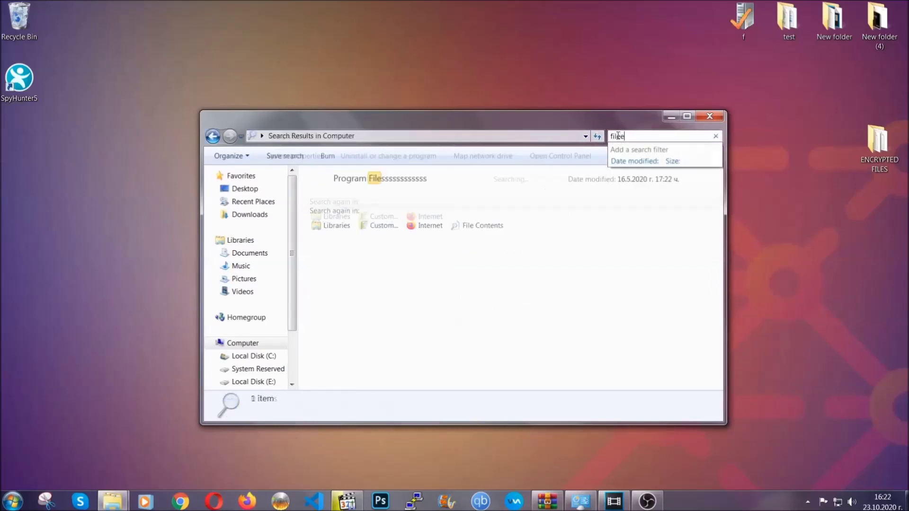
pyautogui.write('extension')
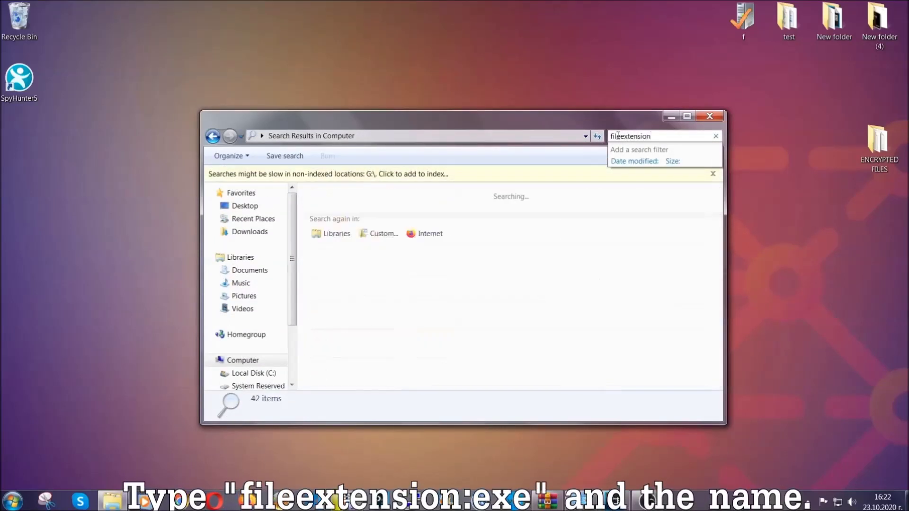
pyautogui.write(':exe ')
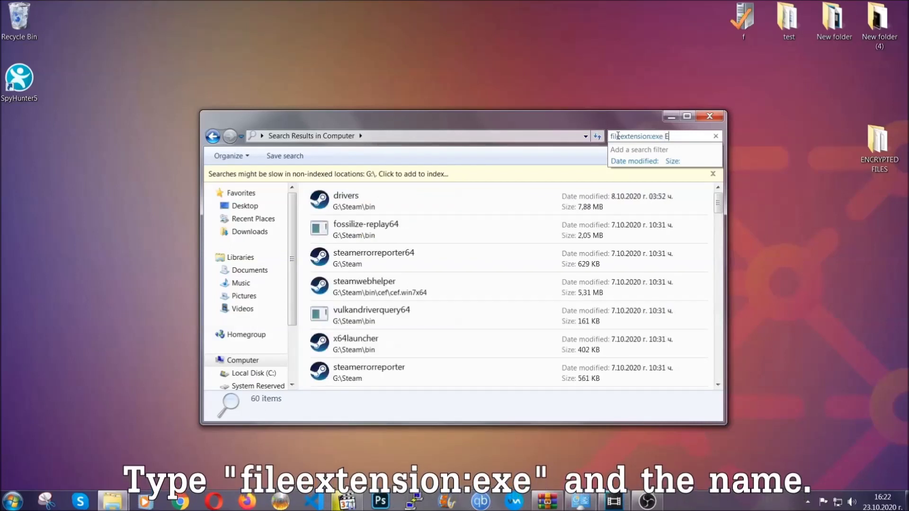
pyautogui.write('Exampl')
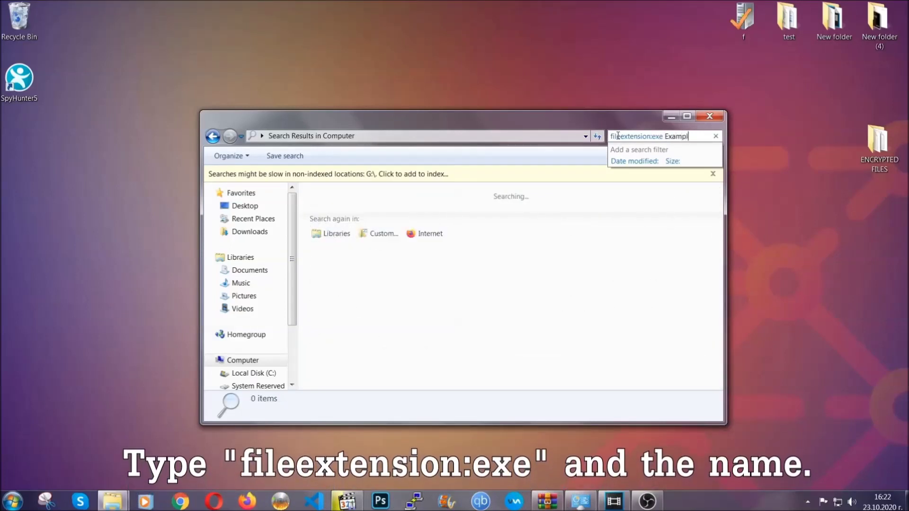
pyautogui.write('e Virus Name')
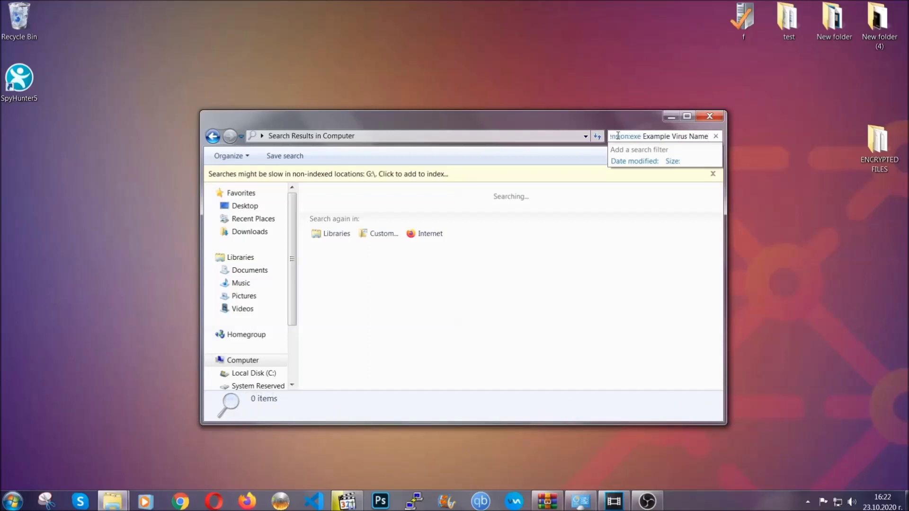
pyautogui.press('Return')
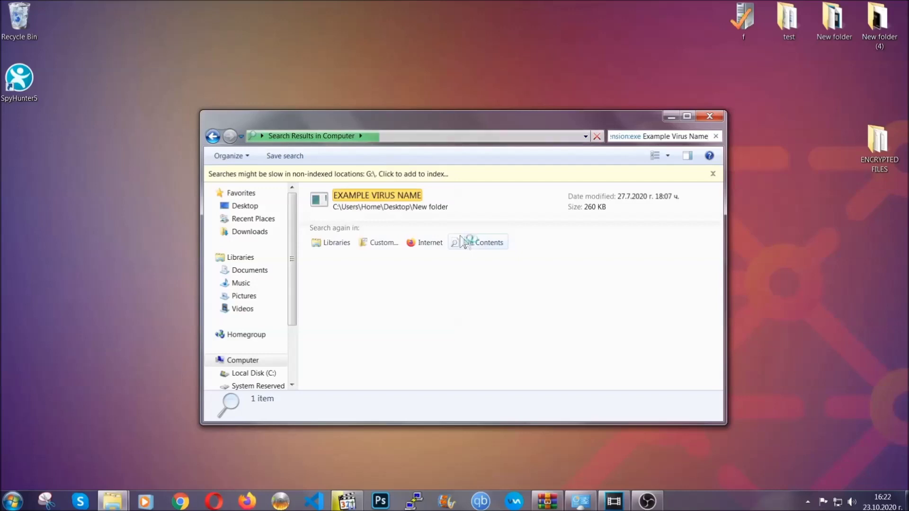
# Step: Delete the EXAMPLE VIRUS NAME result to the Recycle Bin and close the search window
pyautogui.click(398, 194)
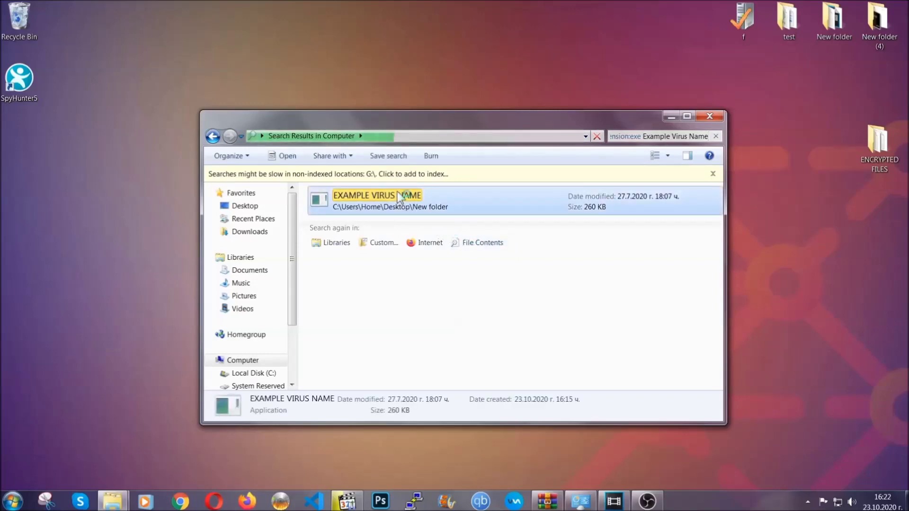
pyautogui.rightClick(401, 196)
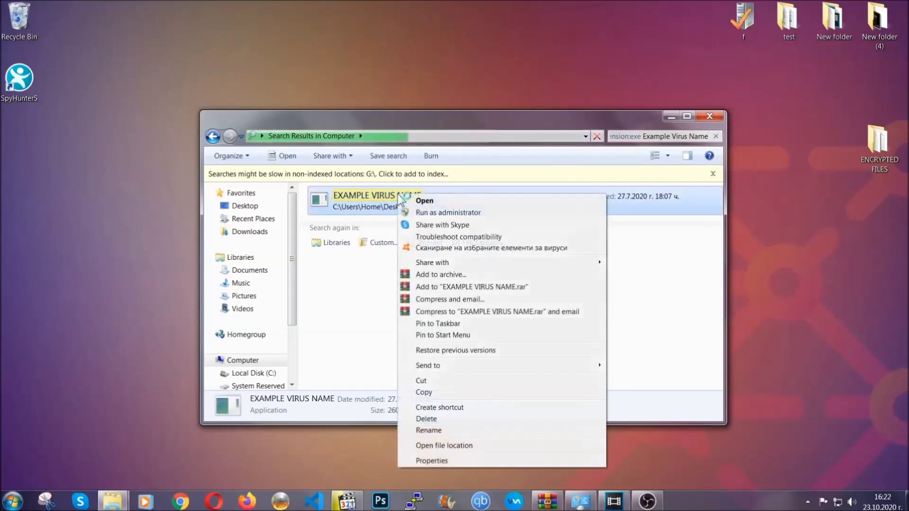
pyautogui.click(438, 419)
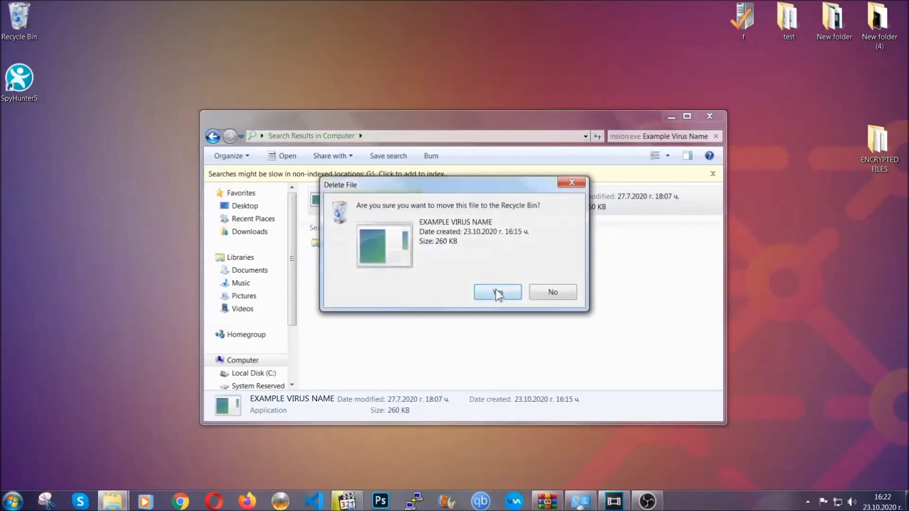
pyautogui.click(498, 294)
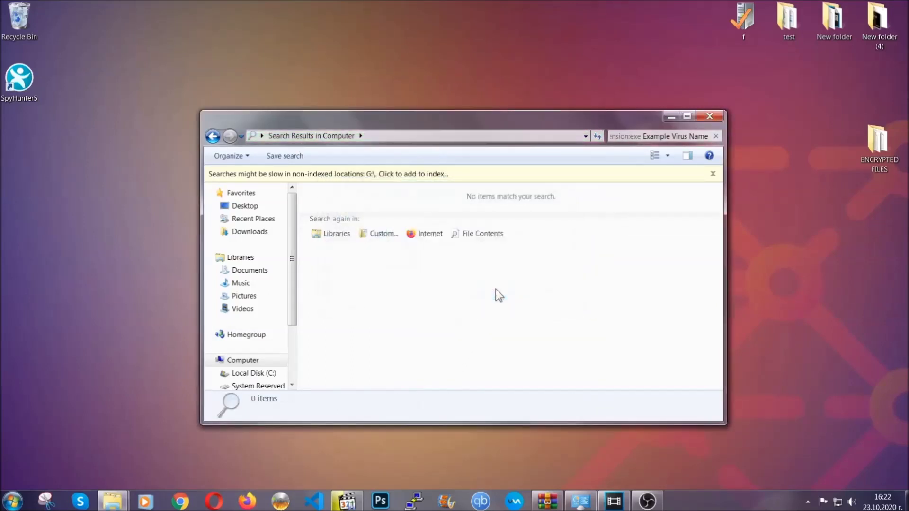
pyautogui.click(710, 116)
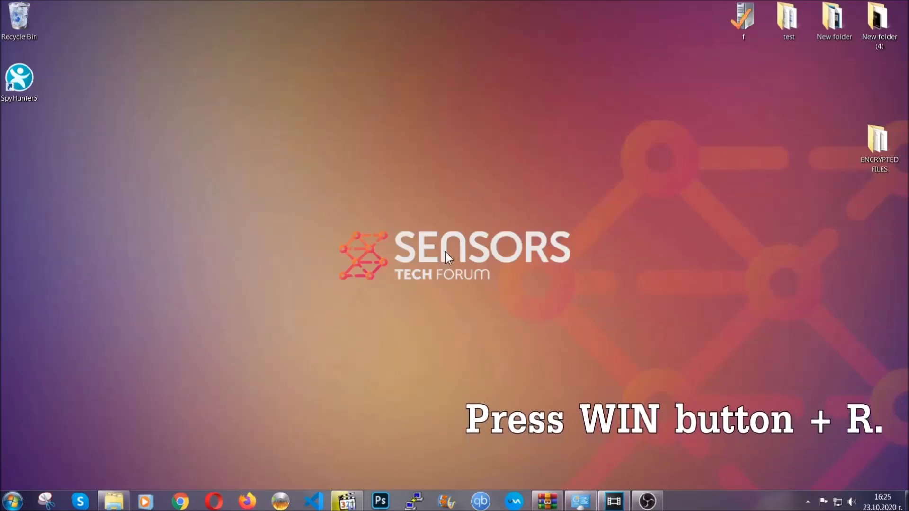
# Step: Launch Registry Editor by replacing 'cmd' with REGEDIT in the Win+R Run dialog
pyautogui.press('super+r')
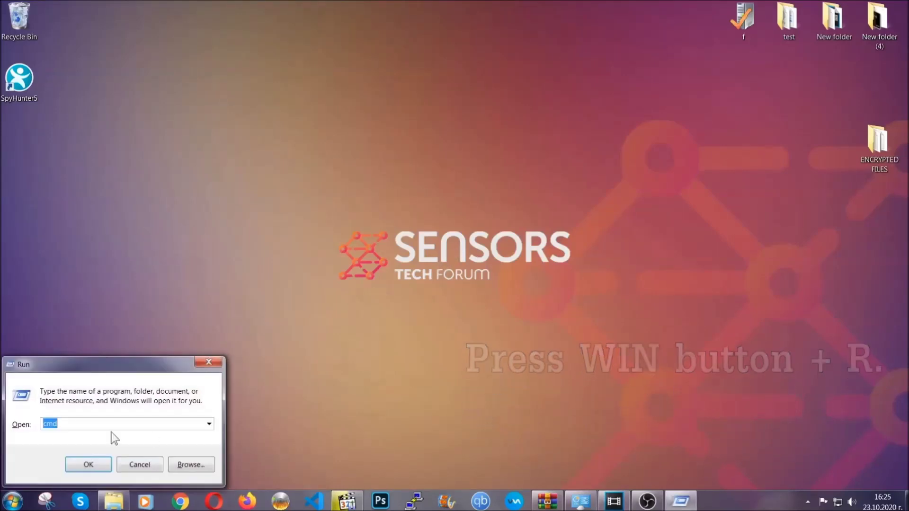
pyautogui.click(86, 429)
pyautogui.moveTo(85, 430); pyautogui.dragTo(11, 428)
pyautogui.write('REGEDIT')
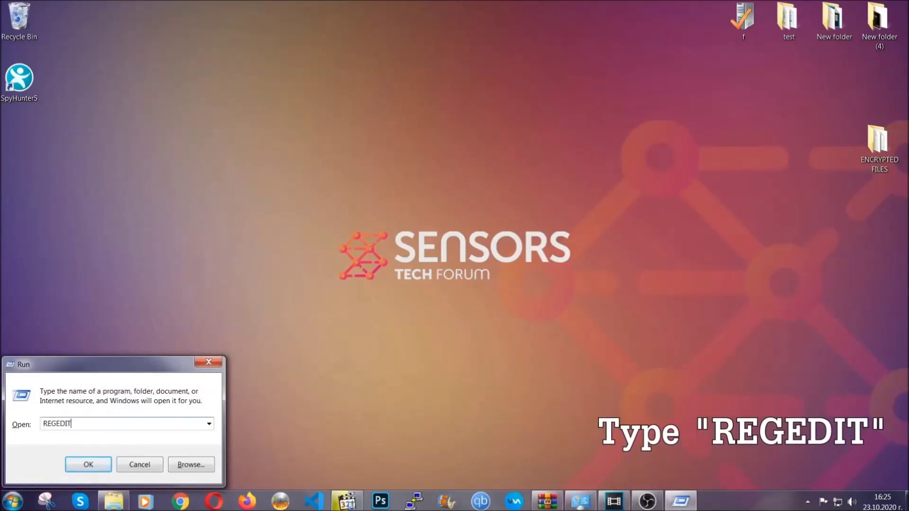
pyautogui.click(78, 462)
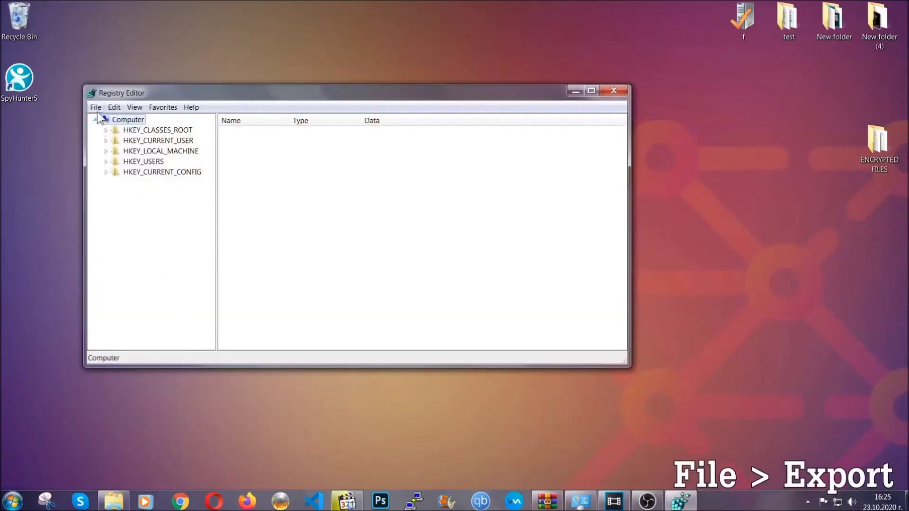
# Step: Export the whole registry to the desktop as BACKUP with Export range All
pyautogui.click(95, 107)
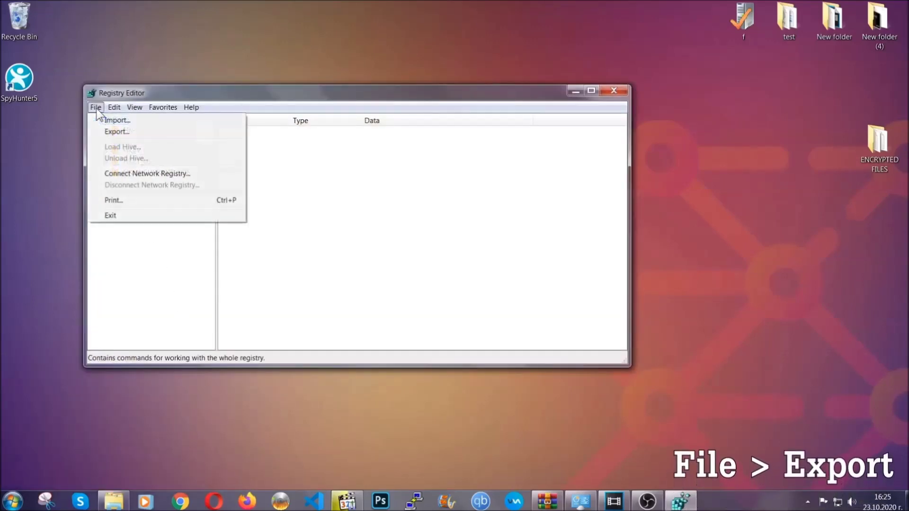
pyautogui.click(118, 130)
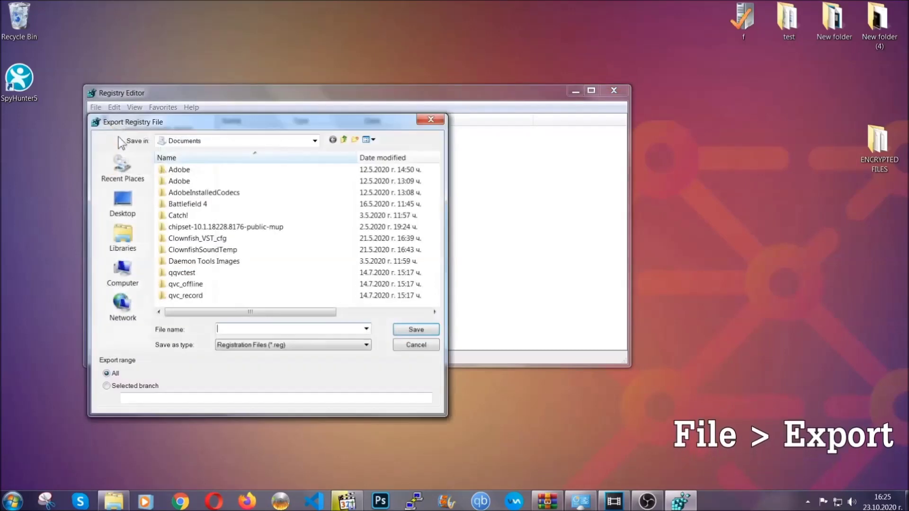
pyautogui.click(119, 200)
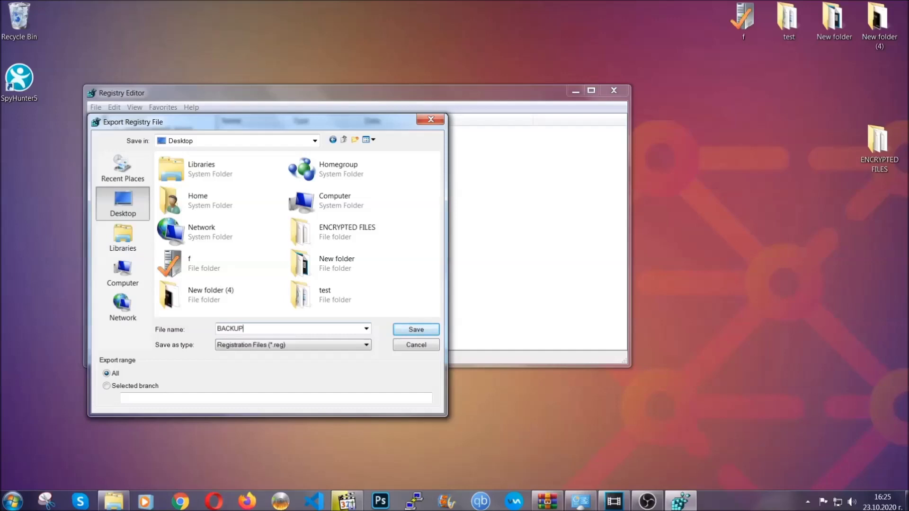
pyautogui.click(410, 331)
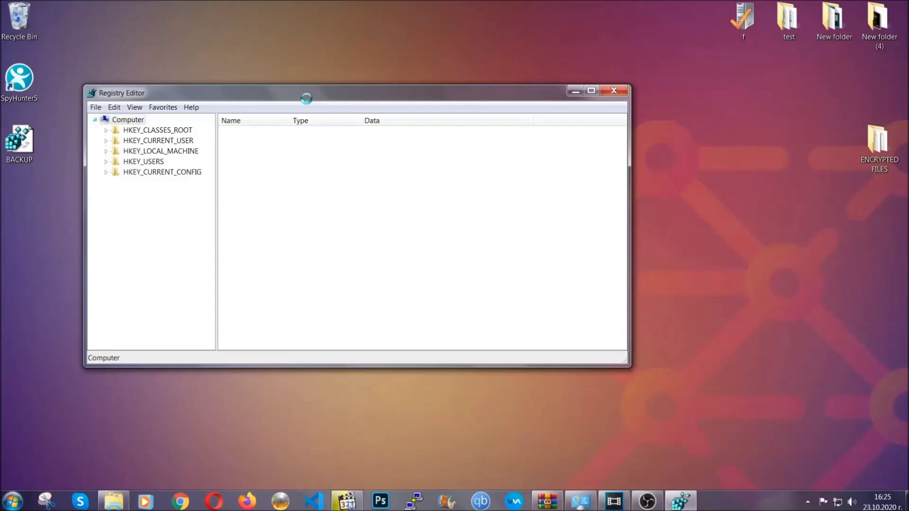
pyautogui.moveTo(307, 100); pyautogui.dragTo(397, 129)
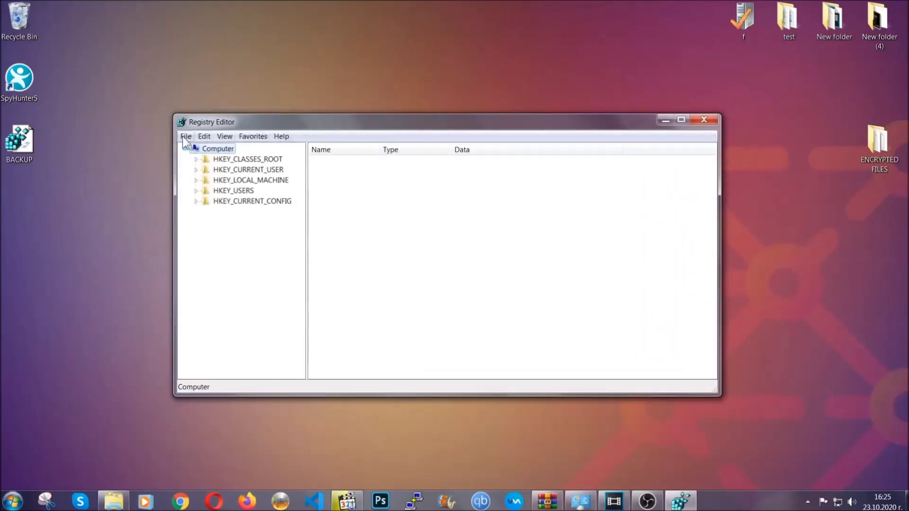
pyautogui.click(186, 137)
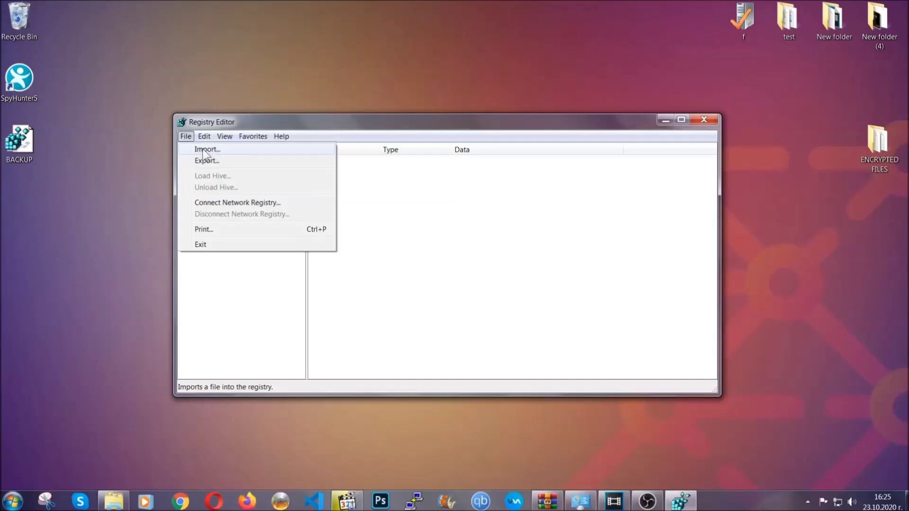
# Step: Find the RunOnce key with Ctrl+F and open HKCU's CurrentVersion\Run key
pyautogui.click(187, 138)
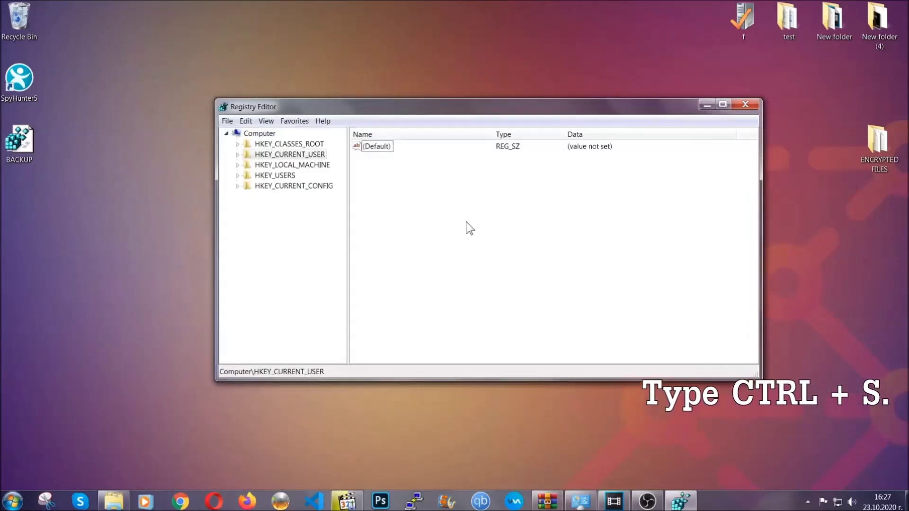
pyautogui.hotkey('ctrl', 'f')
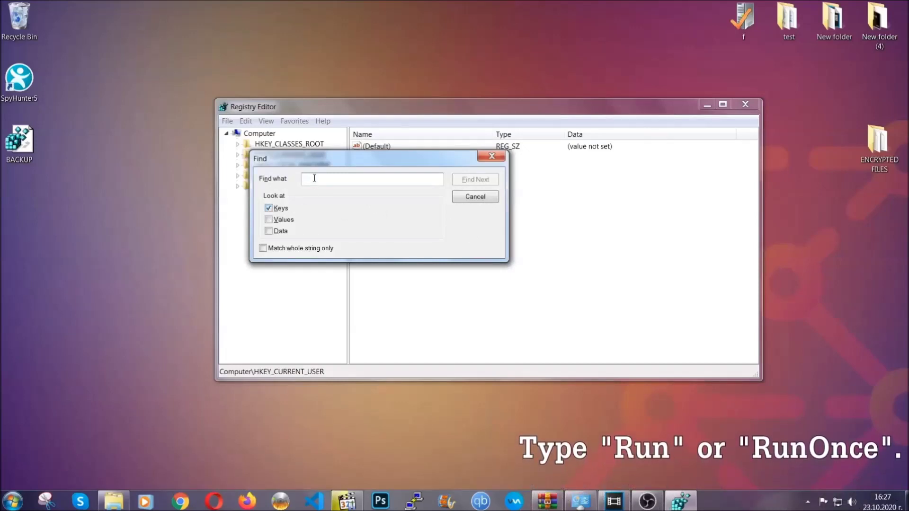
pyautogui.write('RunO')
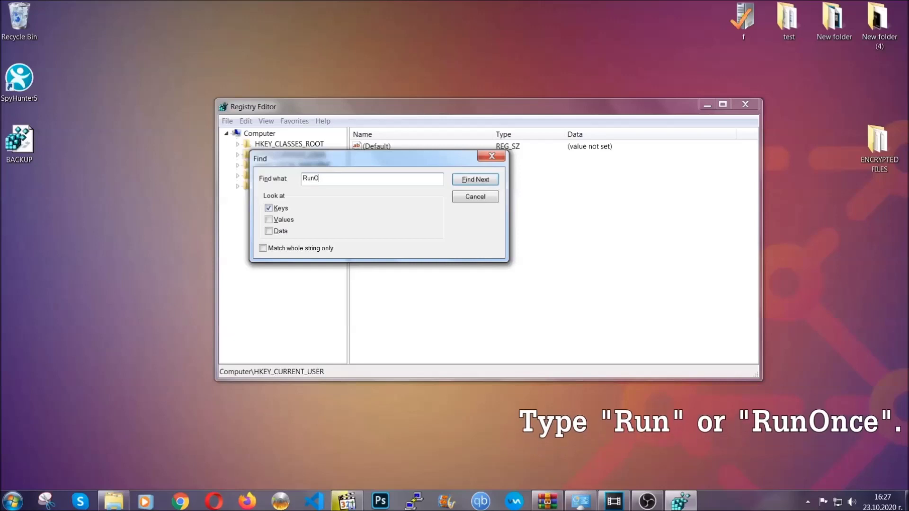
pyautogui.write('nce')
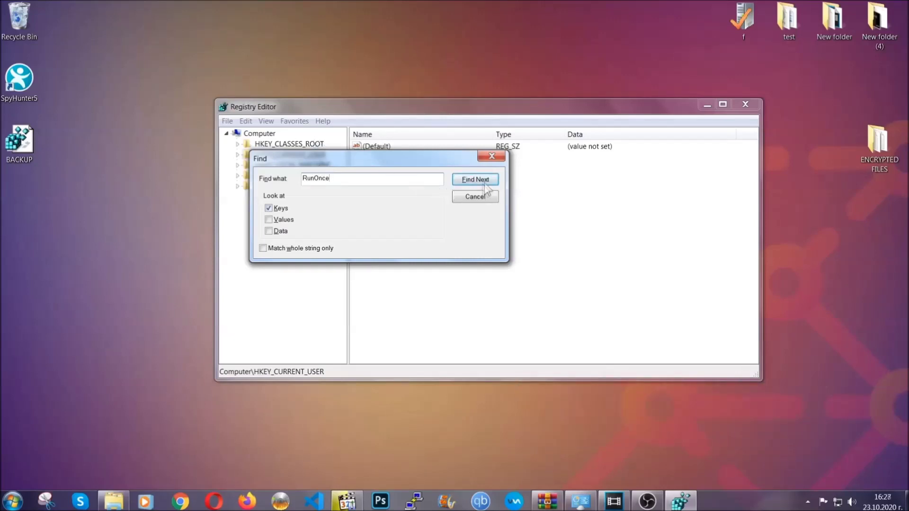
pyautogui.click(474, 179)
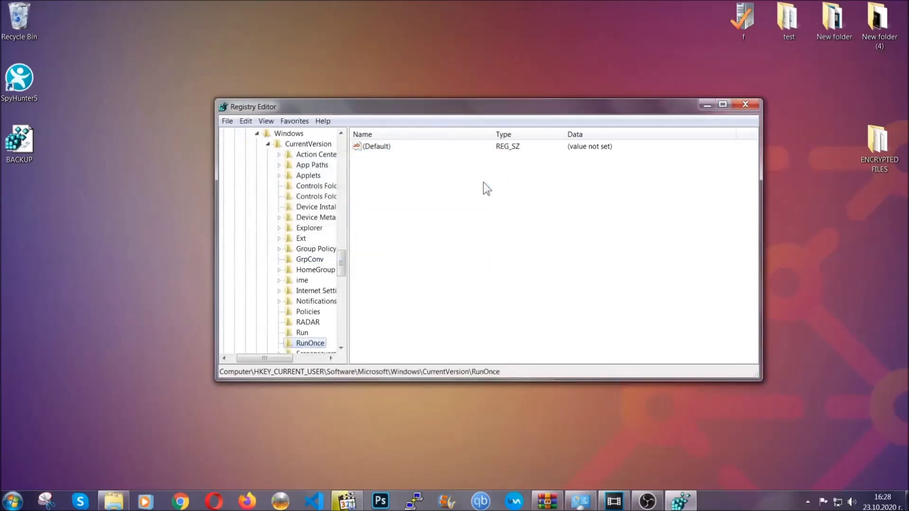
pyautogui.moveTo(346, 259); pyautogui.dragTo(342, 272)
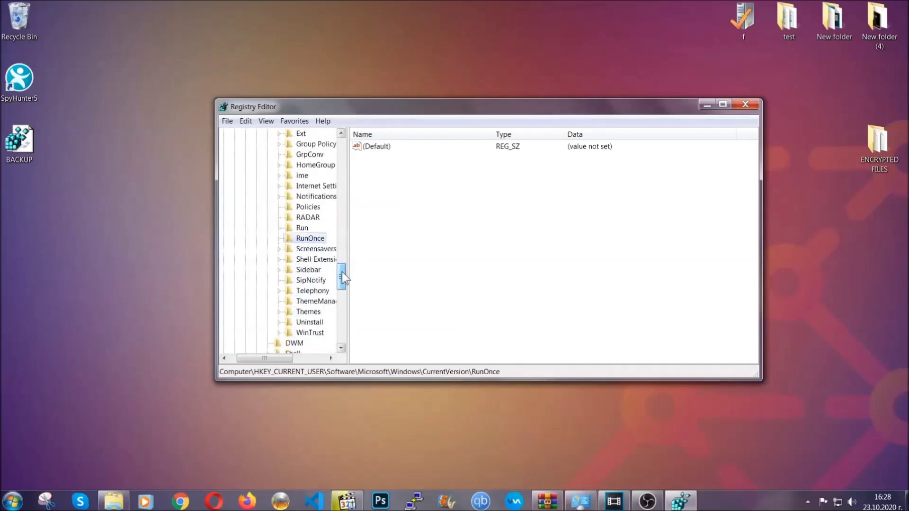
pyautogui.click(302, 227)
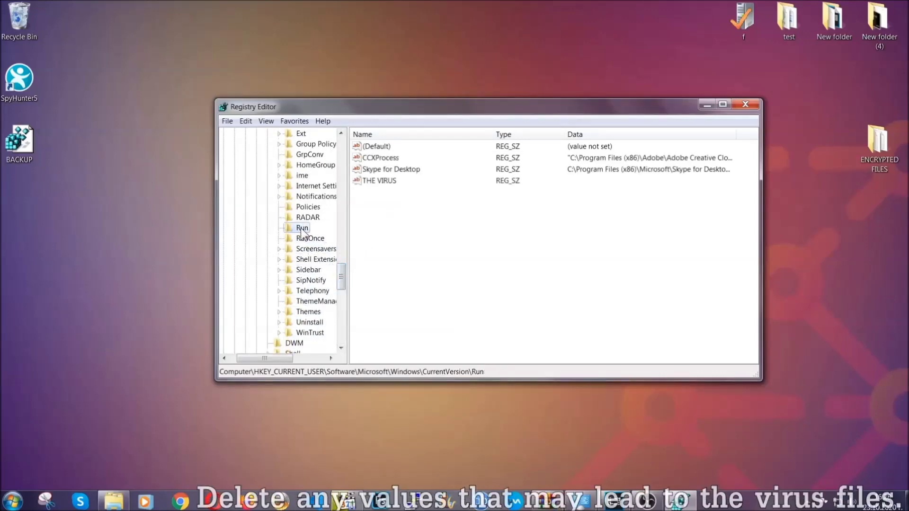
# Step: Delete the THE VIRUS value from the Run key, confirming the value delete
pyautogui.click(374, 181)
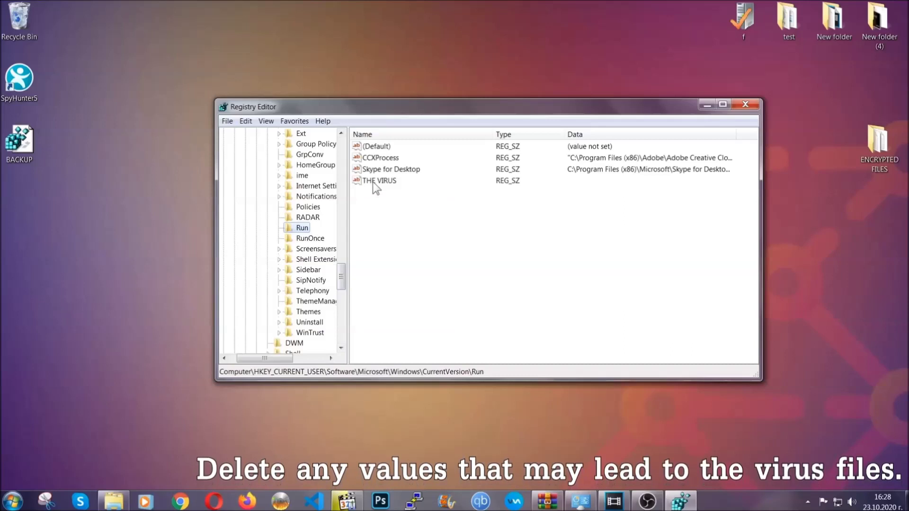
pyautogui.rightClick(372, 182)
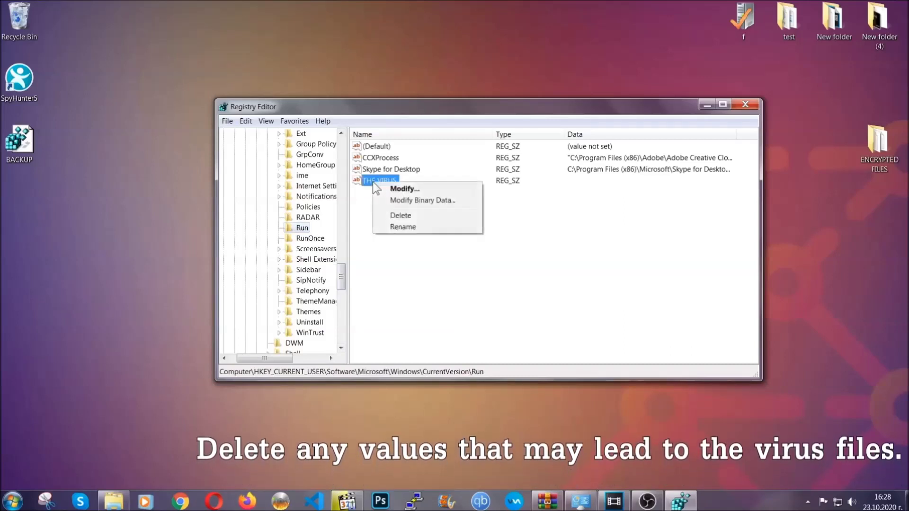
pyautogui.click(393, 216)
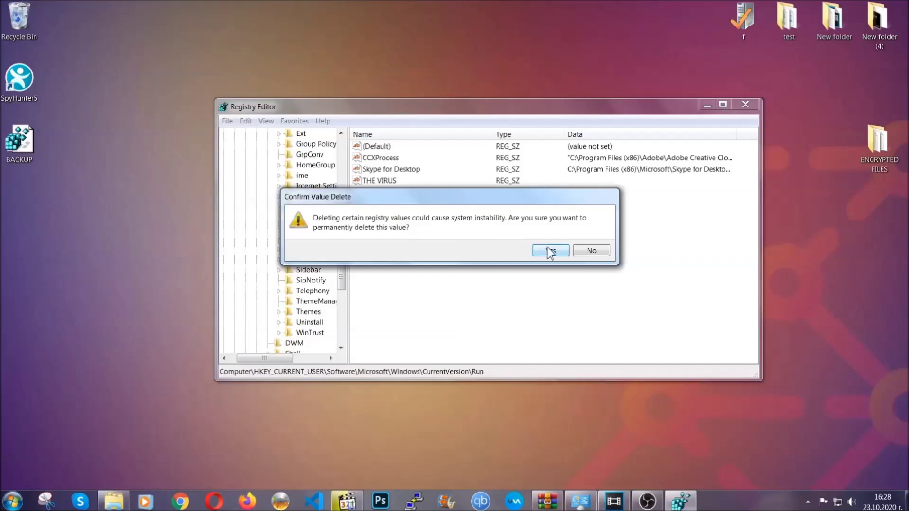
pyautogui.click(550, 253)
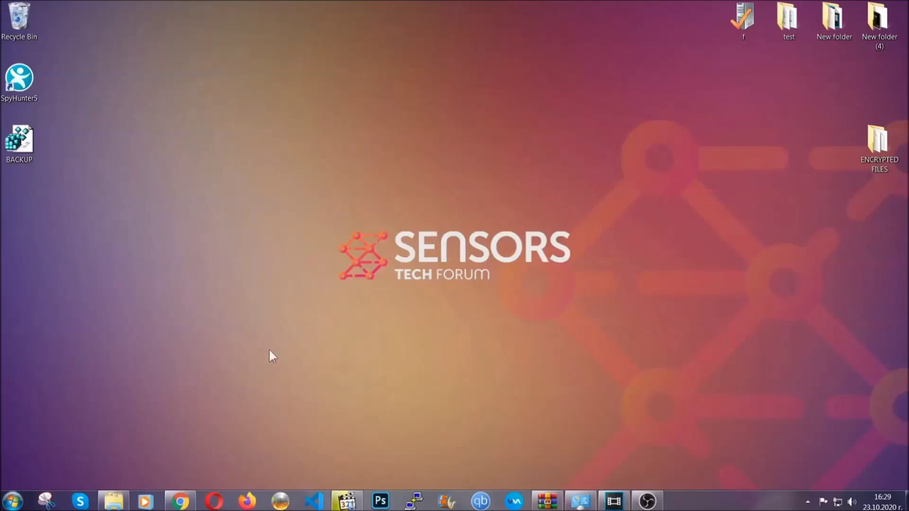
# Step: Bring up the SensorsTechForum recovery article in Chrome and expand Method 2, Restore Data via Windows Backup
pyautogui.click(181, 503)
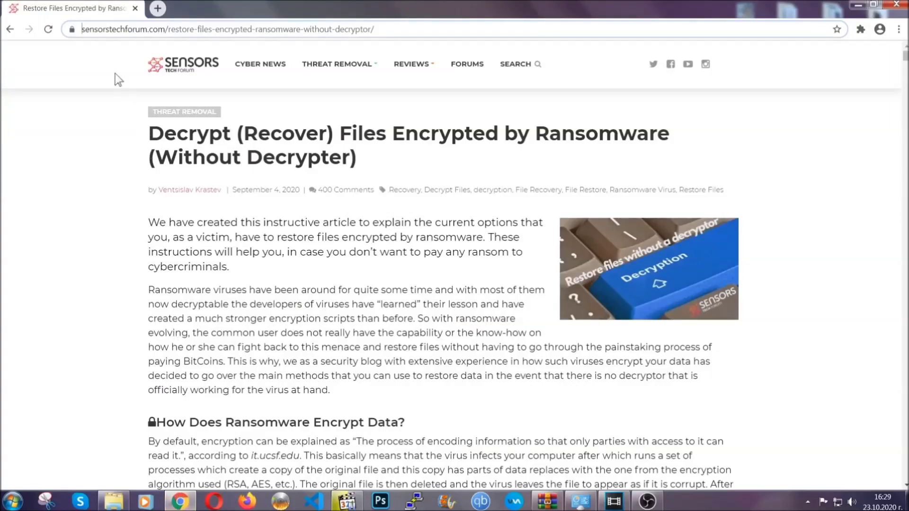
pyautogui.moveTo(82, 29); pyautogui.dragTo(410, 34)
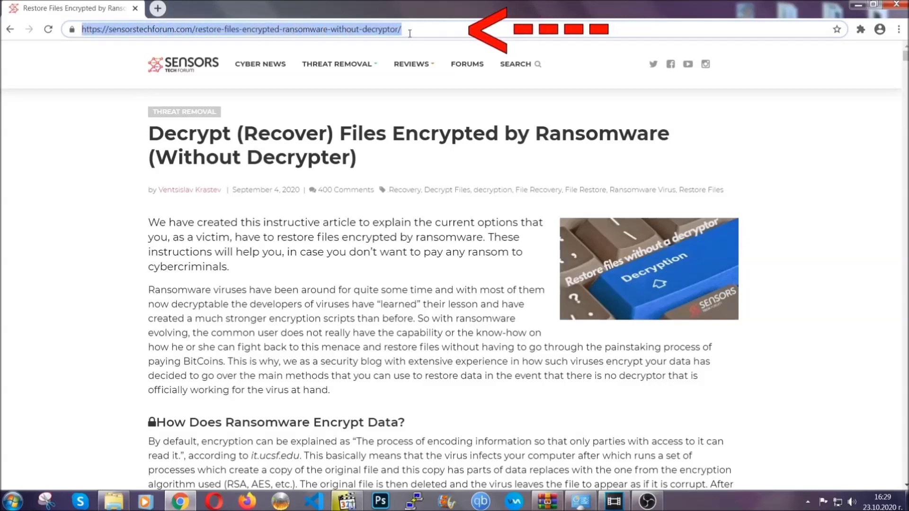
pyautogui.moveTo(412, 64)
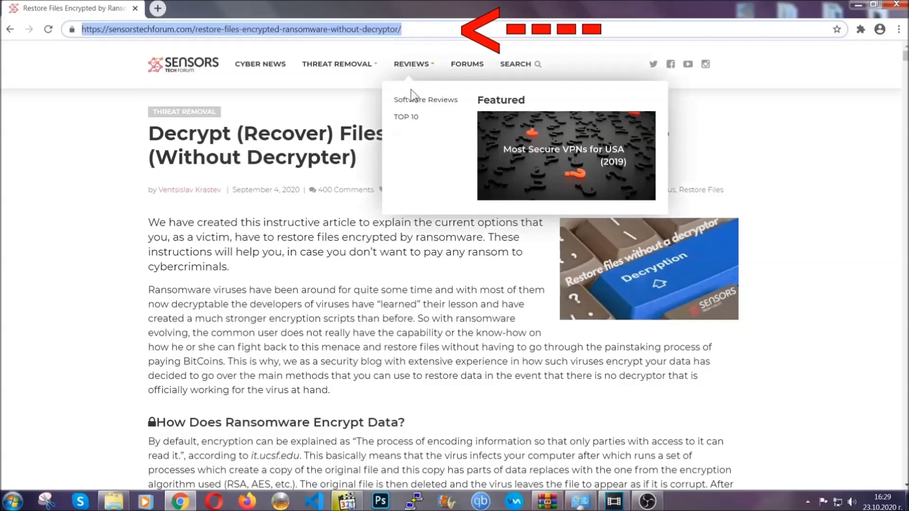
pyautogui.scroll(-3, 467, 258)
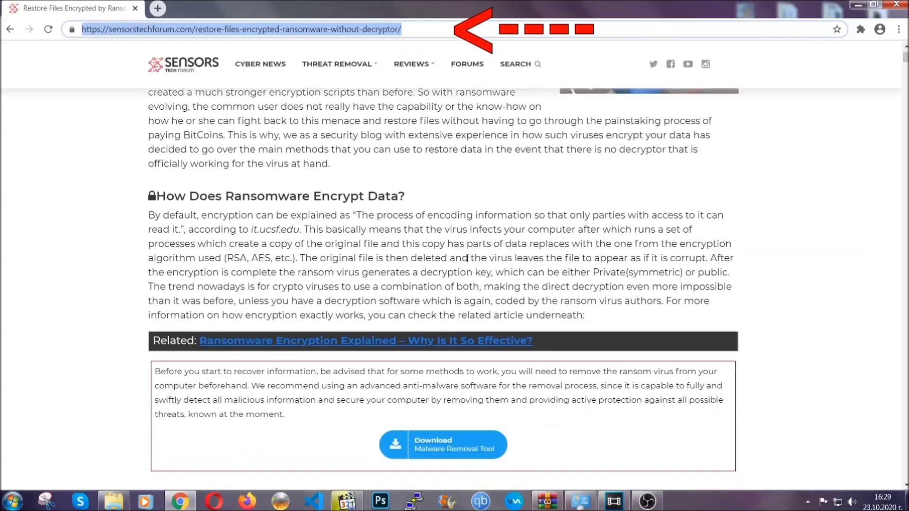
pyautogui.scroll(-1, 468, 258)
pyautogui.scroll(-2, 468, 259)
pyautogui.scroll(-2, 467, 260)
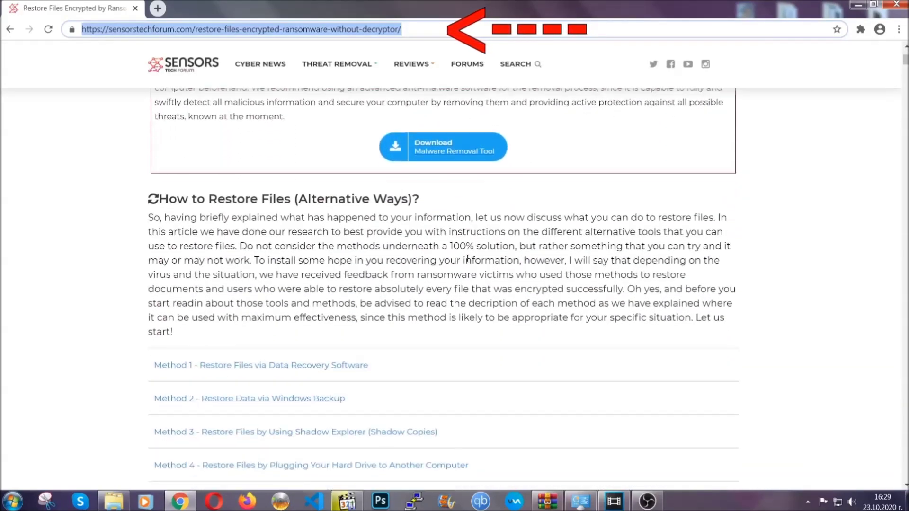
pyautogui.scroll(-2, 469, 262)
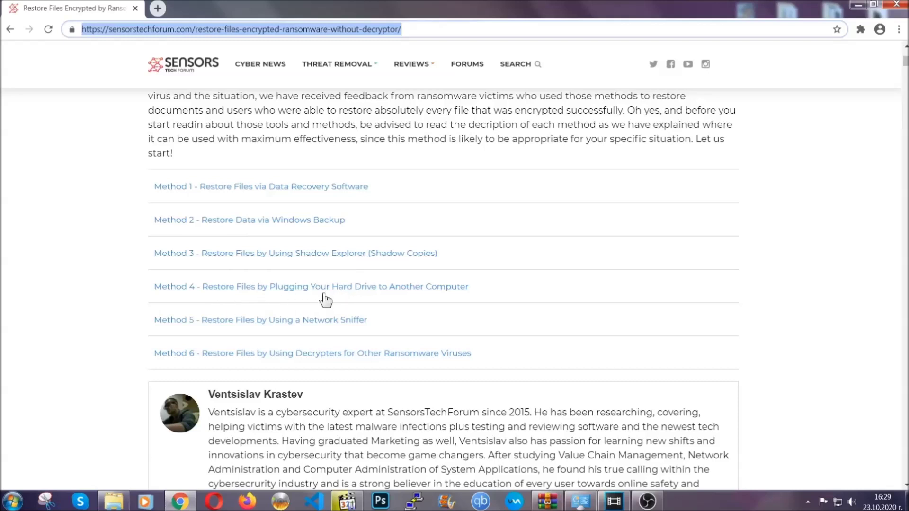
pyautogui.click(283, 219)
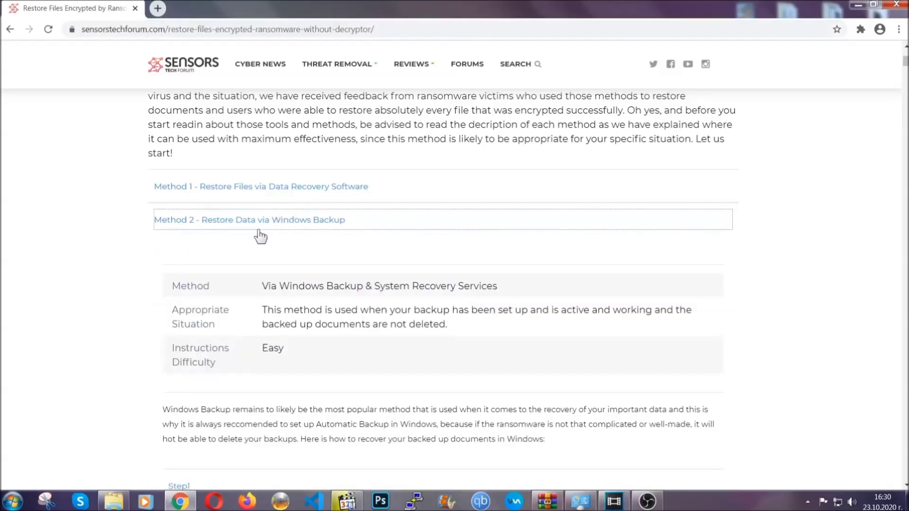
# Step: Expand Step1 and Step2 of Method 2 in the article
pyautogui.moveTo(263, 285); pyautogui.dragTo(319, 360)
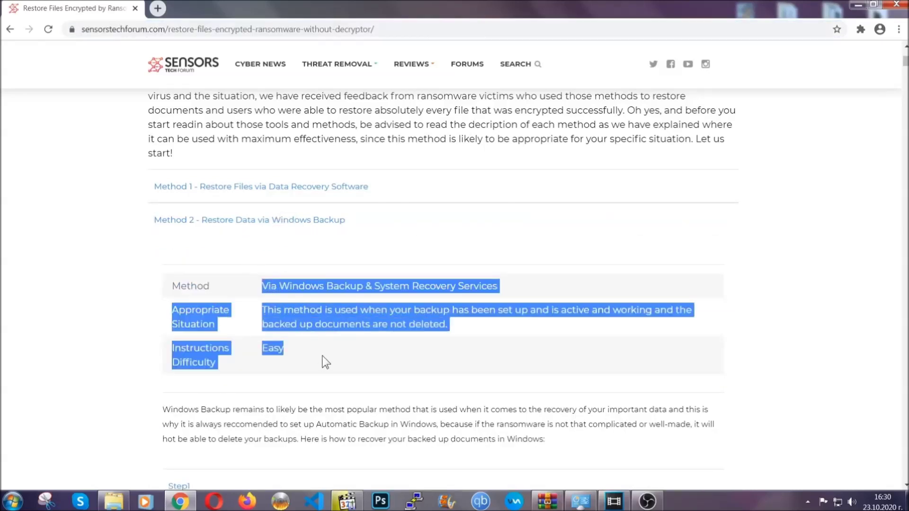
pyautogui.click(322, 356)
pyautogui.scroll(-2, 325, 353)
pyautogui.scroll(-1, 324, 353)
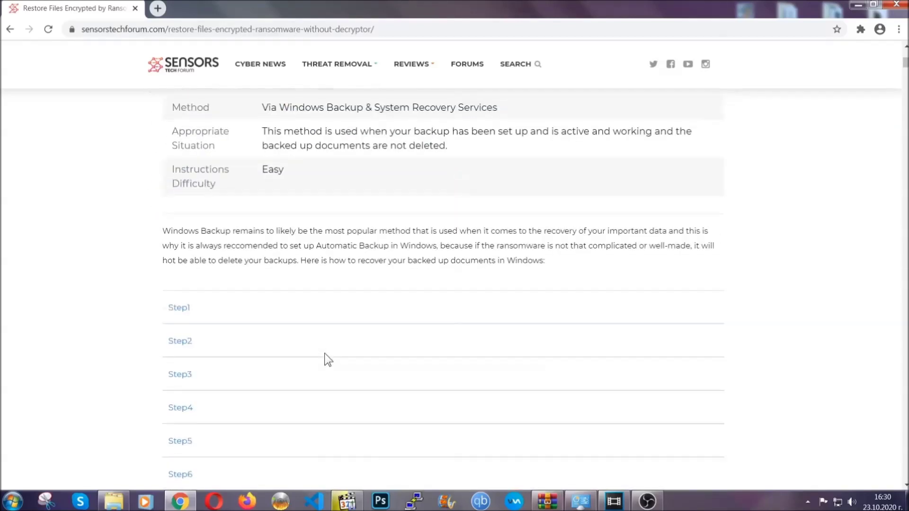
pyautogui.scroll(-1, 325, 353)
pyautogui.click(189, 249)
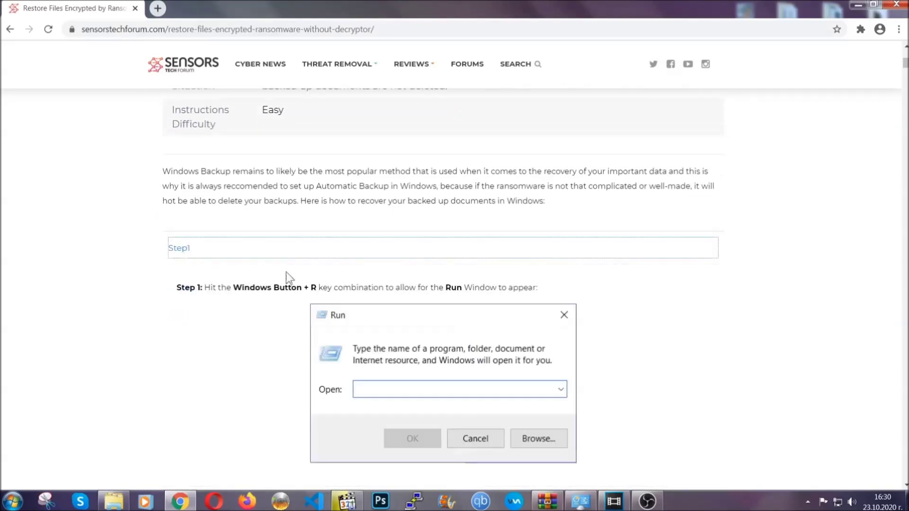
pyautogui.scroll(-2, 426, 294)
pyautogui.scroll(-1, 426, 295)
pyautogui.click(214, 299)
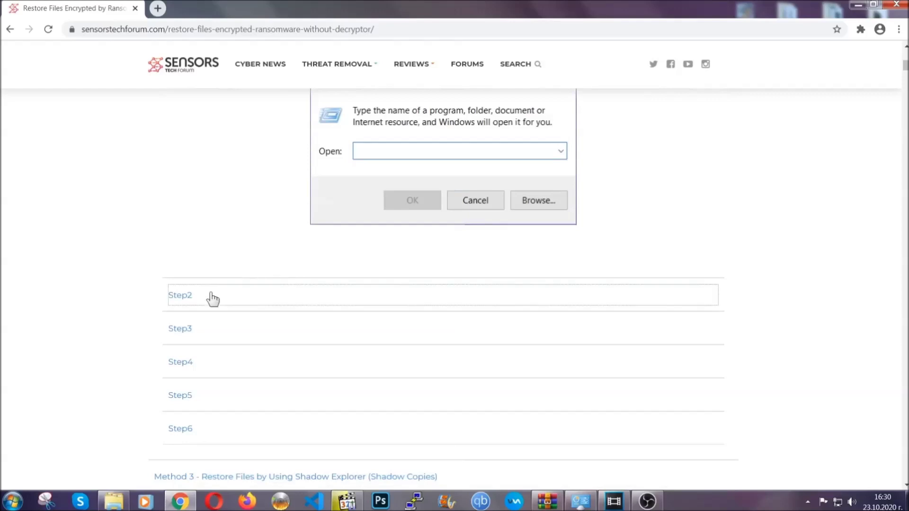
pyautogui.scroll(-2, 377, 296)
pyautogui.scroll(-1, 409, 299)
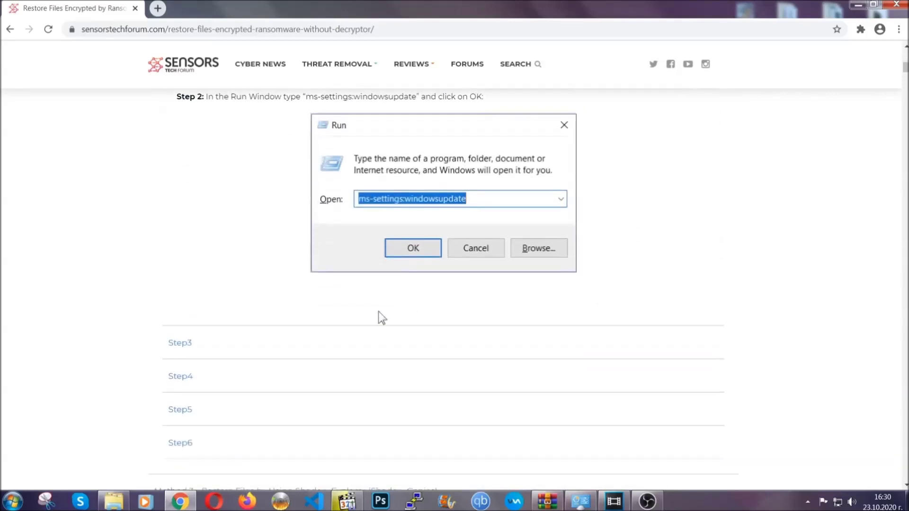
# Step: Expand Step3 of Method 2, then minimize the browser to the desktop
pyautogui.click(267, 346)
pyautogui.scroll(-2, 402, 325)
pyautogui.scroll(-1, 402, 321)
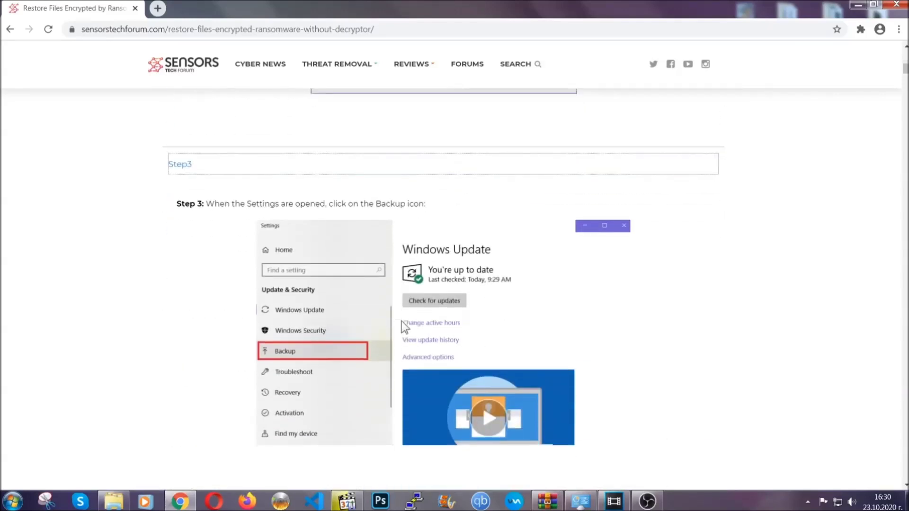
pyautogui.scroll(-2, 401, 321)
pyautogui.scroll(-1, 399, 324)
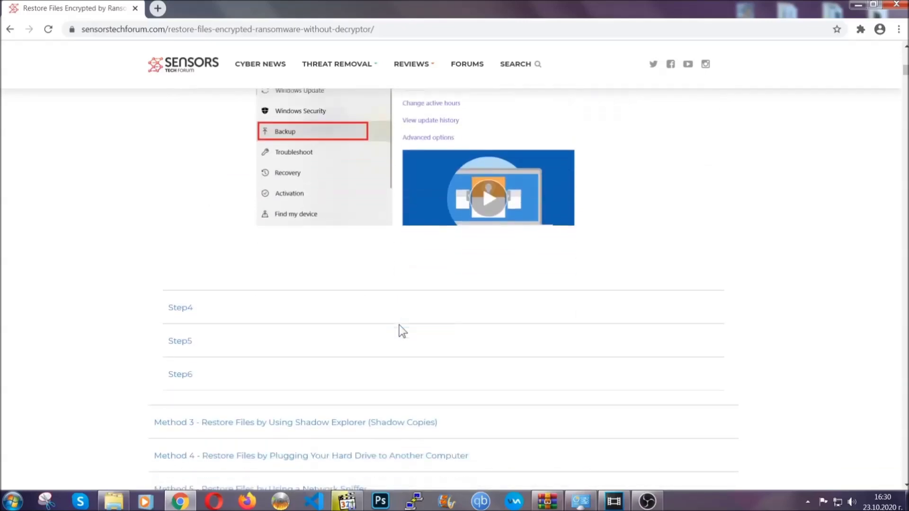
pyautogui.scroll(-1, 400, 328)
pyautogui.scroll(-2, 401, 329)
pyautogui.scroll(-2, 400, 328)
pyautogui.scroll(-1, 399, 329)
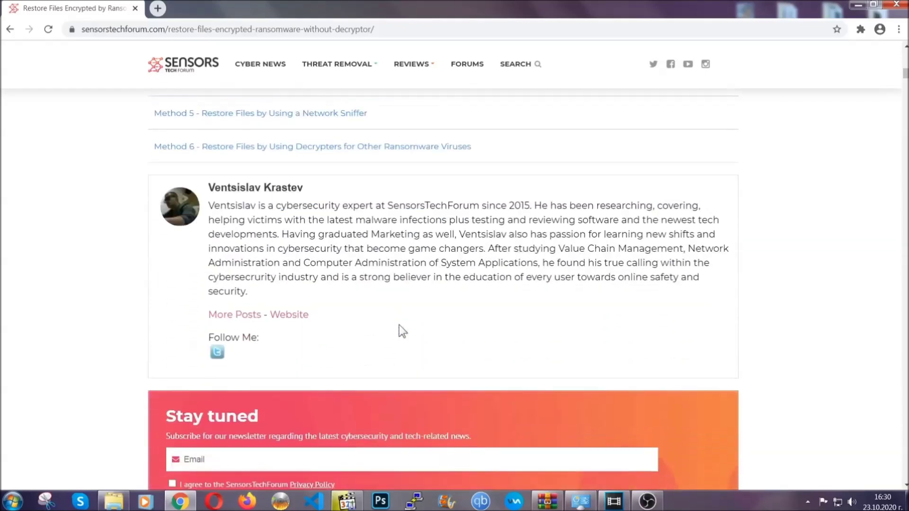
pyautogui.scroll(3, 399, 325)
pyautogui.scroll(5, 398, 332)
pyautogui.scroll(5, 398, 335)
pyautogui.scroll(5, 397, 338)
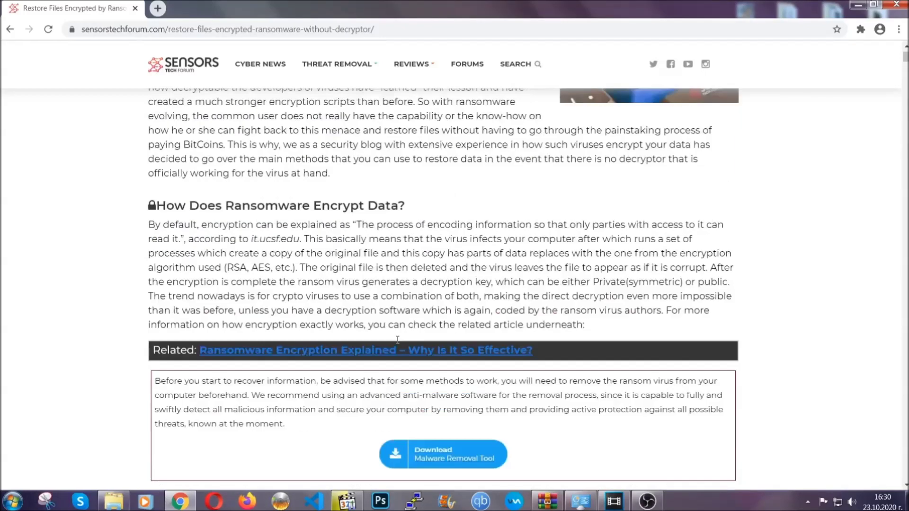
pyautogui.scroll(3, 398, 340)
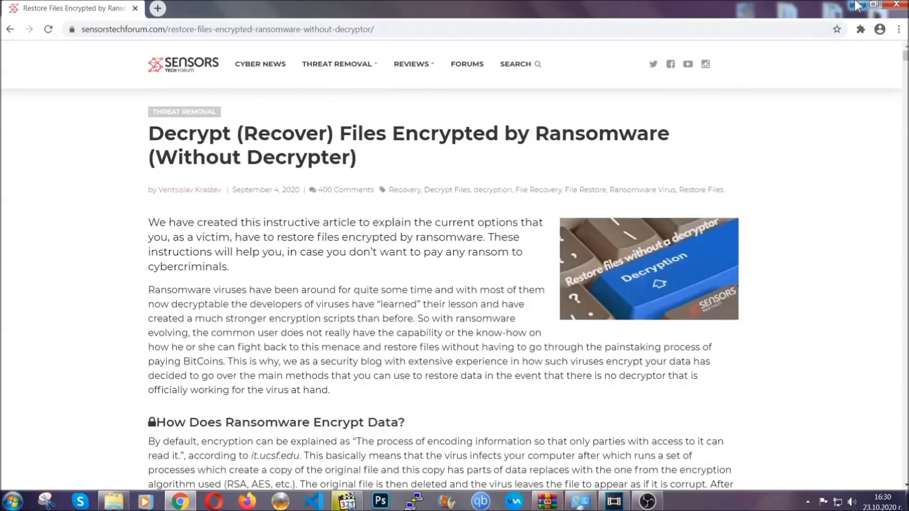
pyautogui.click(854, 6)
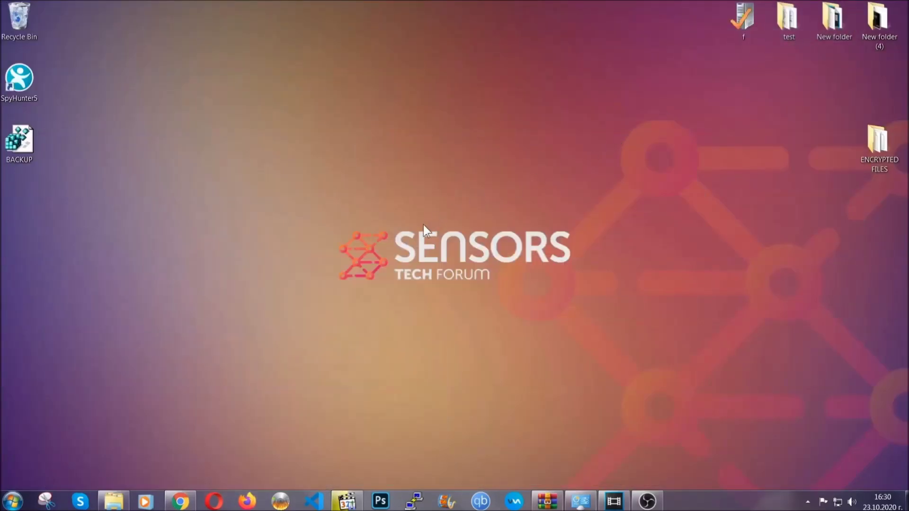